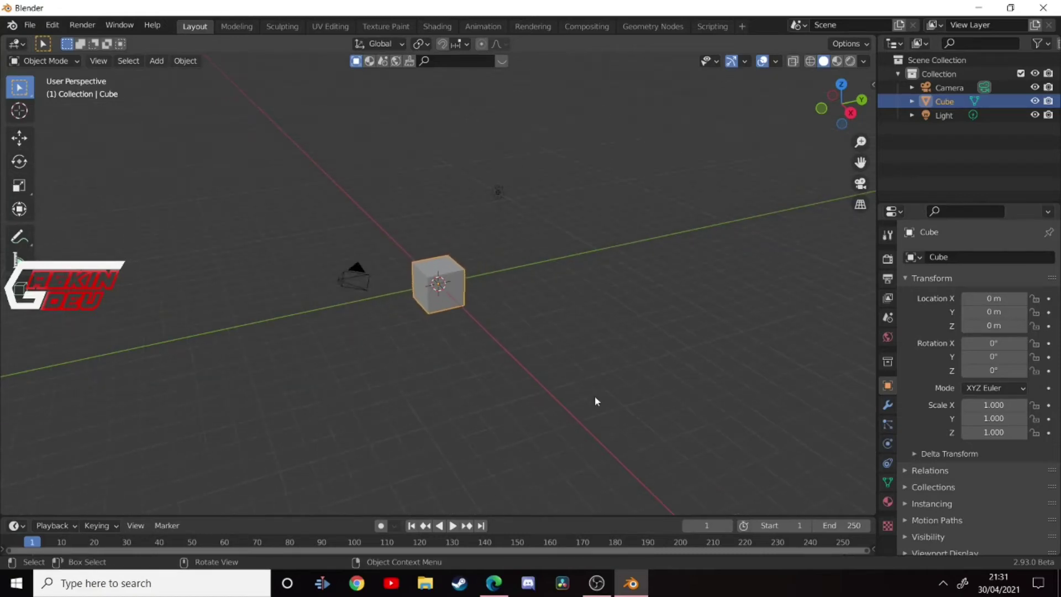
{"action": "scroll", "coordinate": [594, 387], "scroll_direction": "up", "scroll_amount": 6}
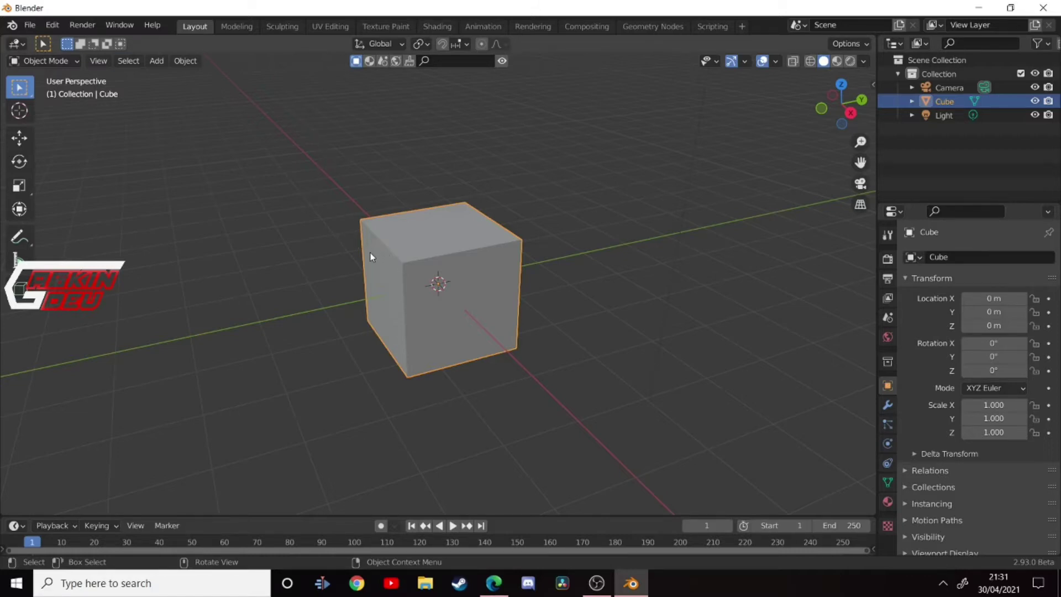
- Delete the default cube from the scene
{"action": "scroll", "coordinate": [369, 257], "scroll_direction": "down", "scroll_amount": 5}
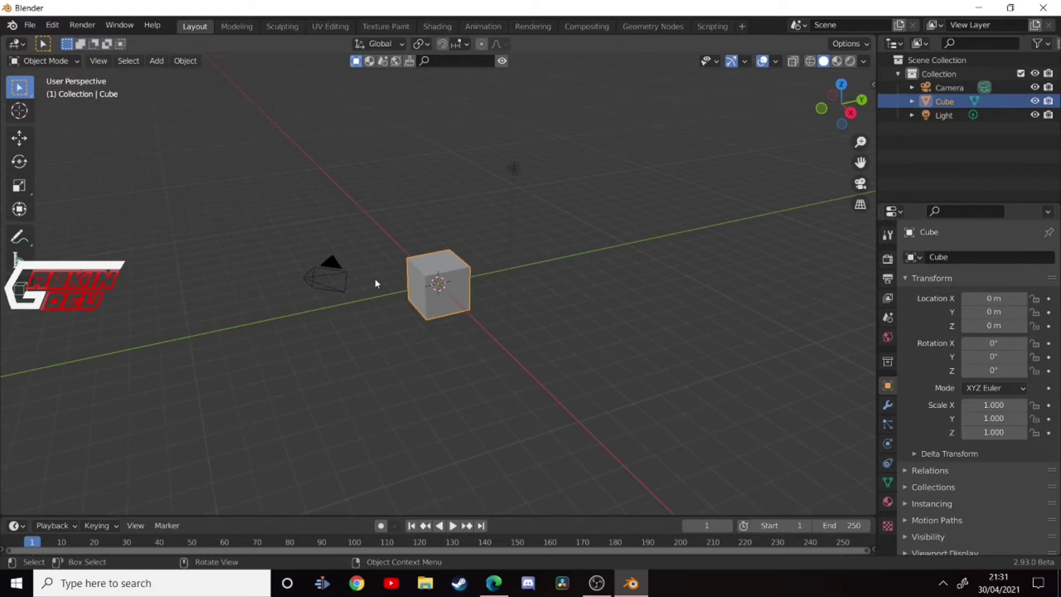
{"action": "scroll", "coordinate": [483, 315], "scroll_direction": "up", "scroll_amount": 4}
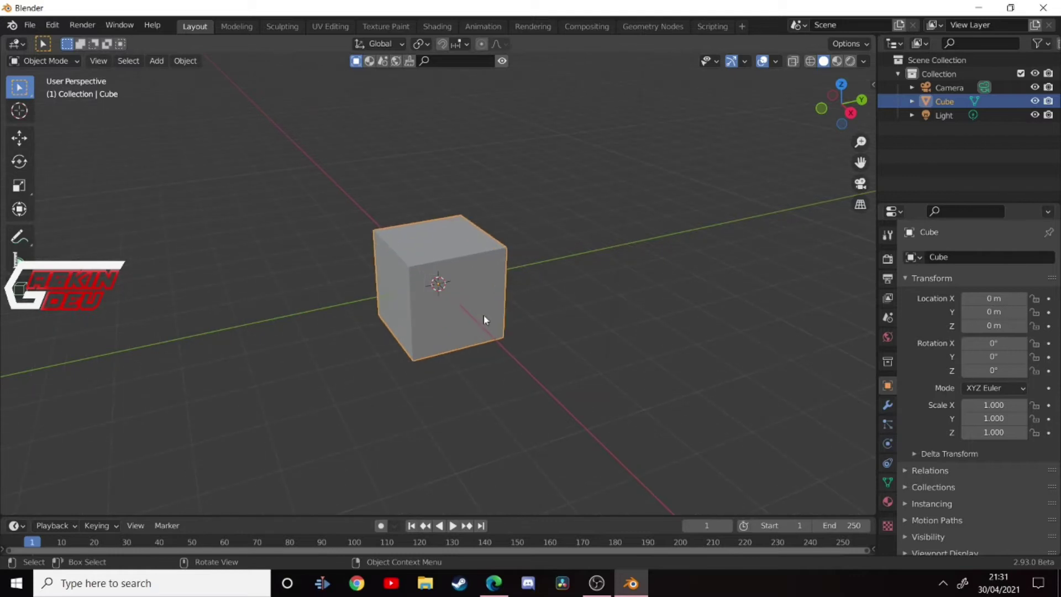
{"action": "key", "text": "x"}
{"action": "left_click", "coordinate": [392, 293]}
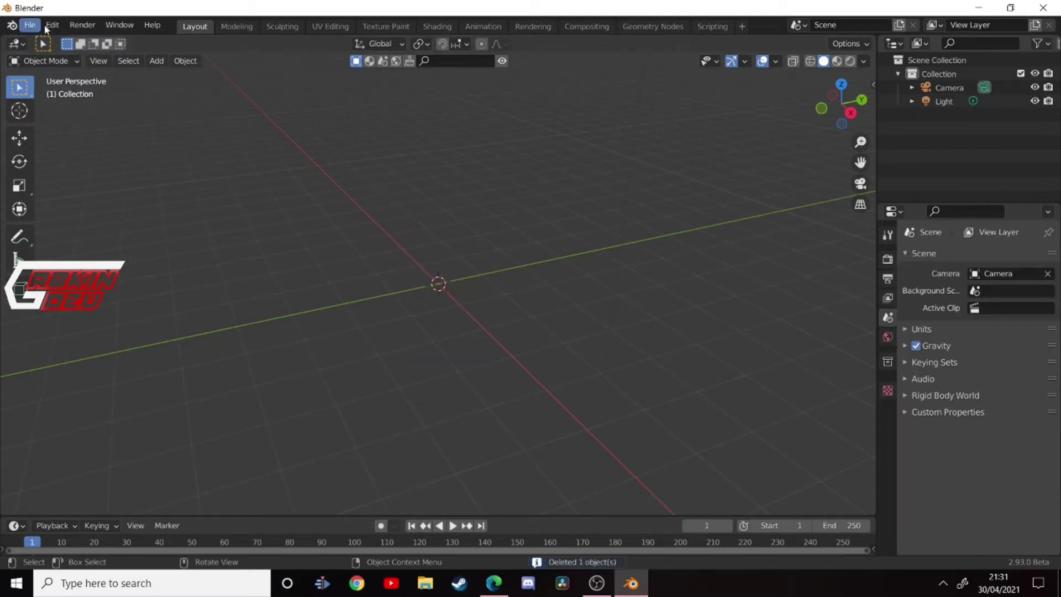
- Find the BlenderKit Online Asset Library in the add-on preferences by searching "ble", check its details, and close the preferences
{"action": "left_click", "coordinate": [53, 26]}
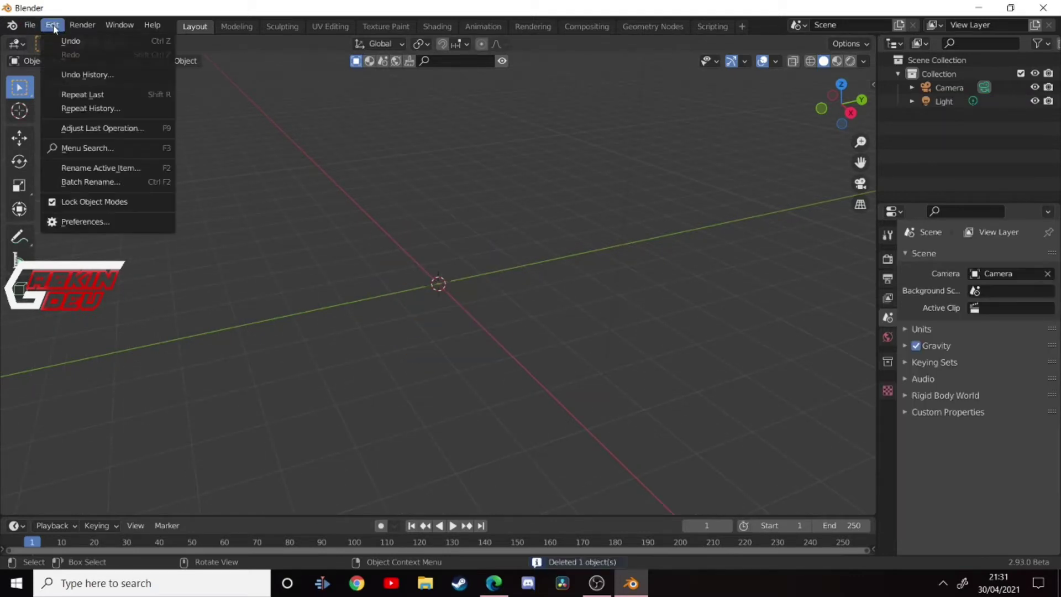
{"action": "left_click", "coordinate": [59, 221]}
{"action": "left_click", "coordinate": [31, 166]}
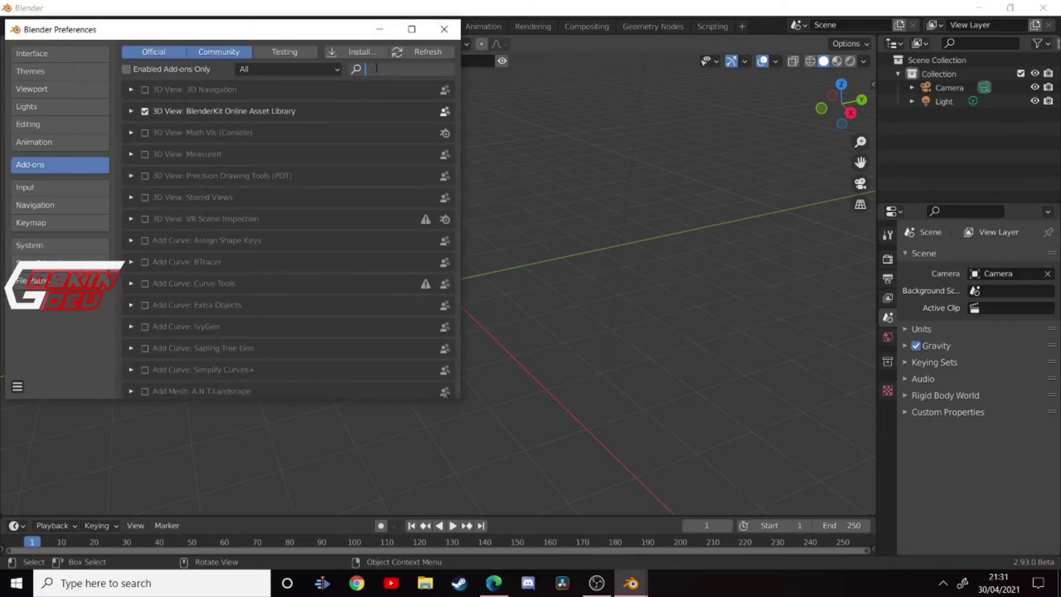
{"action": "type", "text": "ble"}
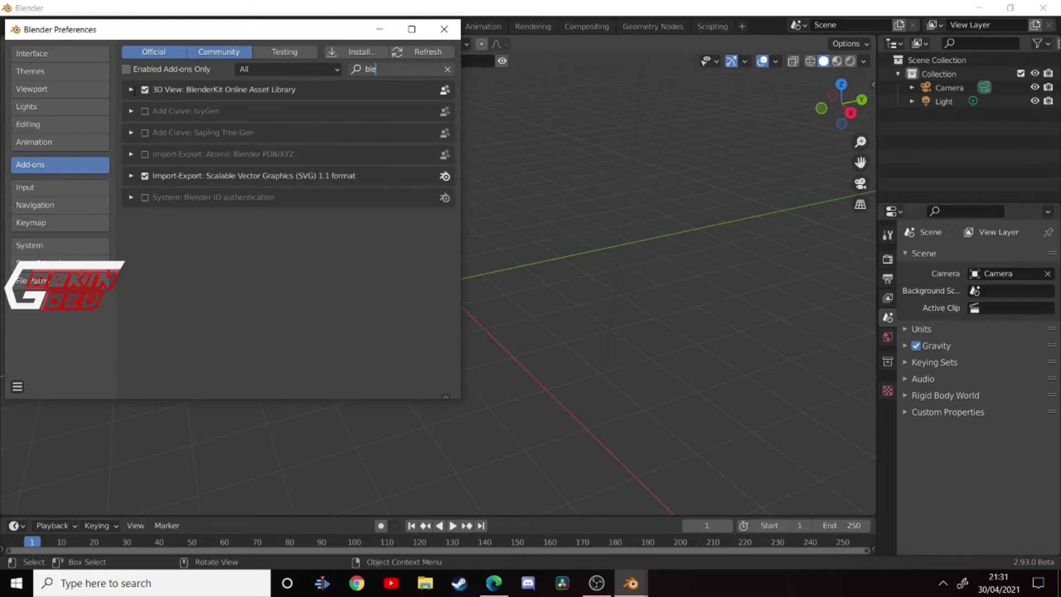
{"action": "left_click", "coordinate": [130, 89]}
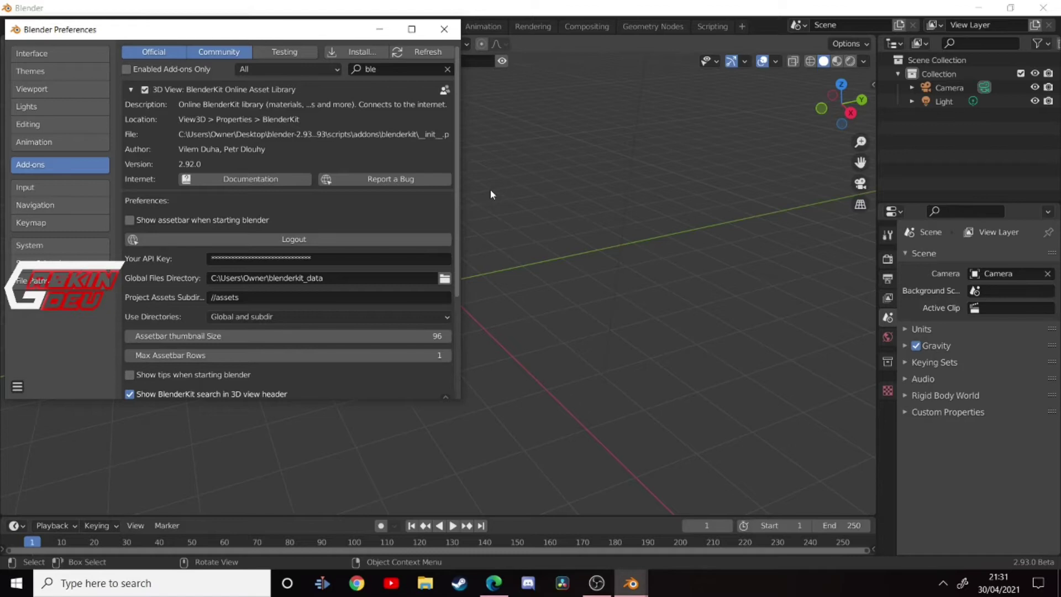
{"action": "left_click", "coordinate": [442, 30]}
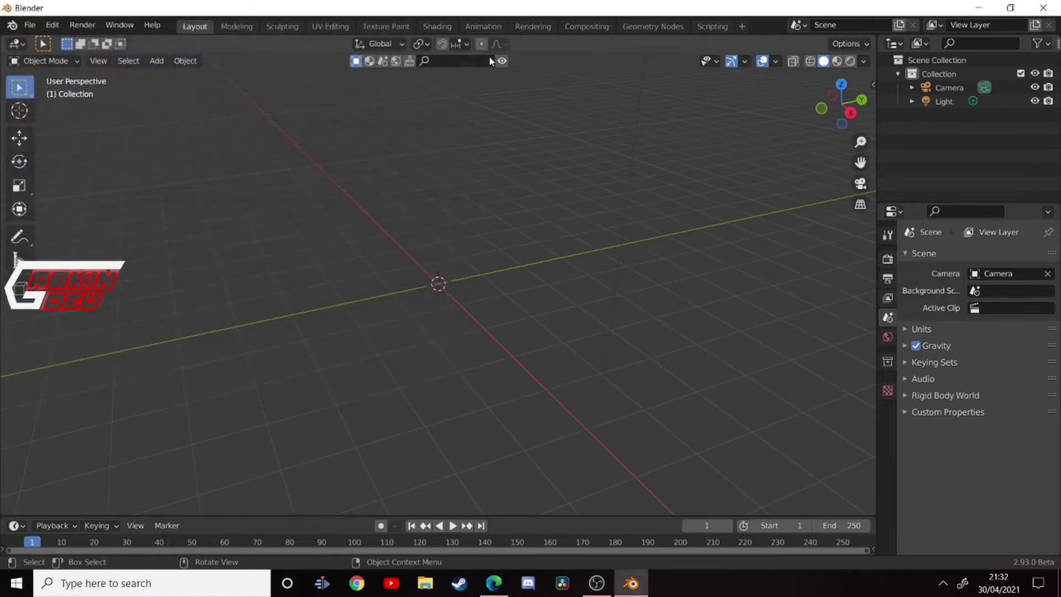
- Place the wooden sideboard from BlenderKit's model library in the scene
{"action": "left_click", "coordinate": [460, 65]}
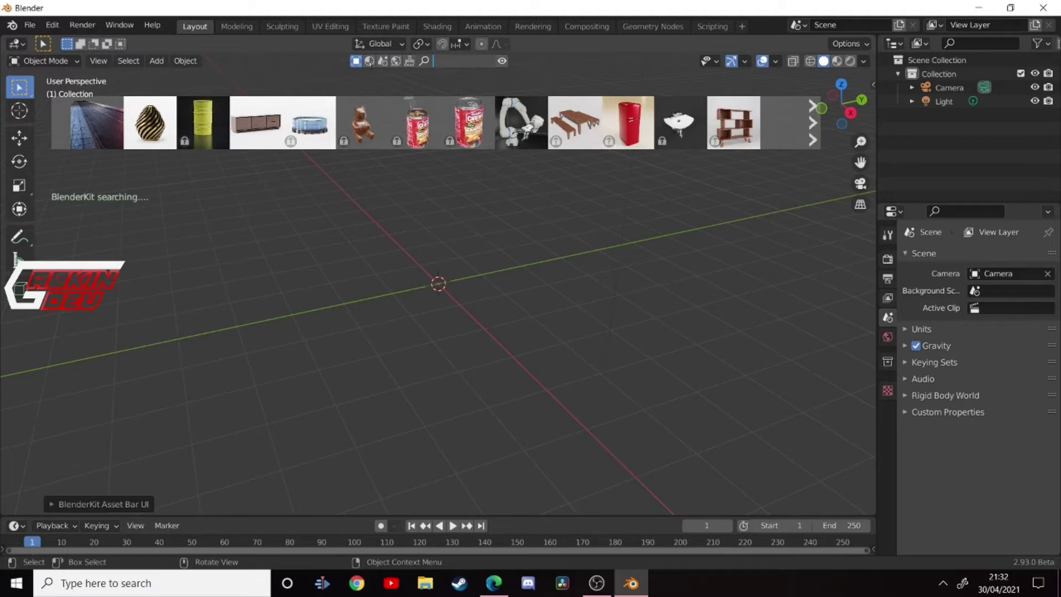
{"action": "left_click", "coordinate": [369, 65]}
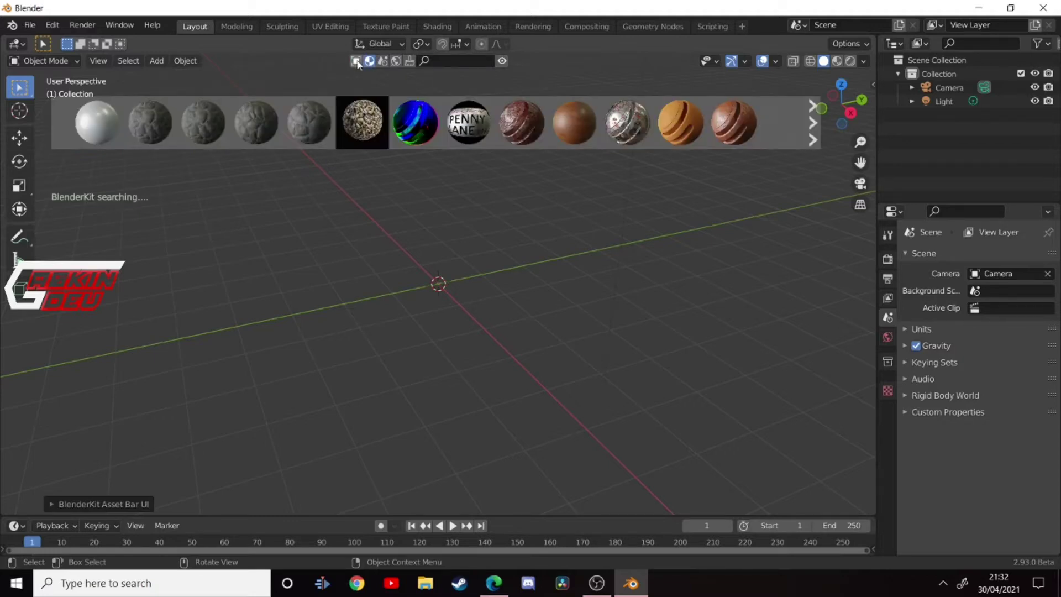
{"action": "left_click", "coordinate": [358, 64]}
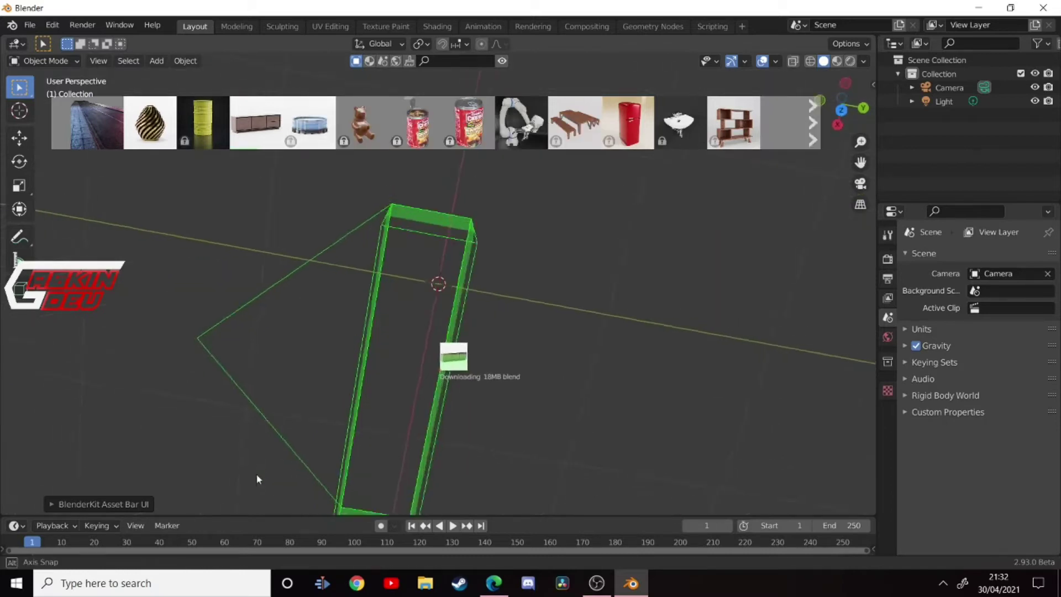
{"action": "middle_click_drag", "start_coordinate": [258, 479], "coordinate": [184, 325]}
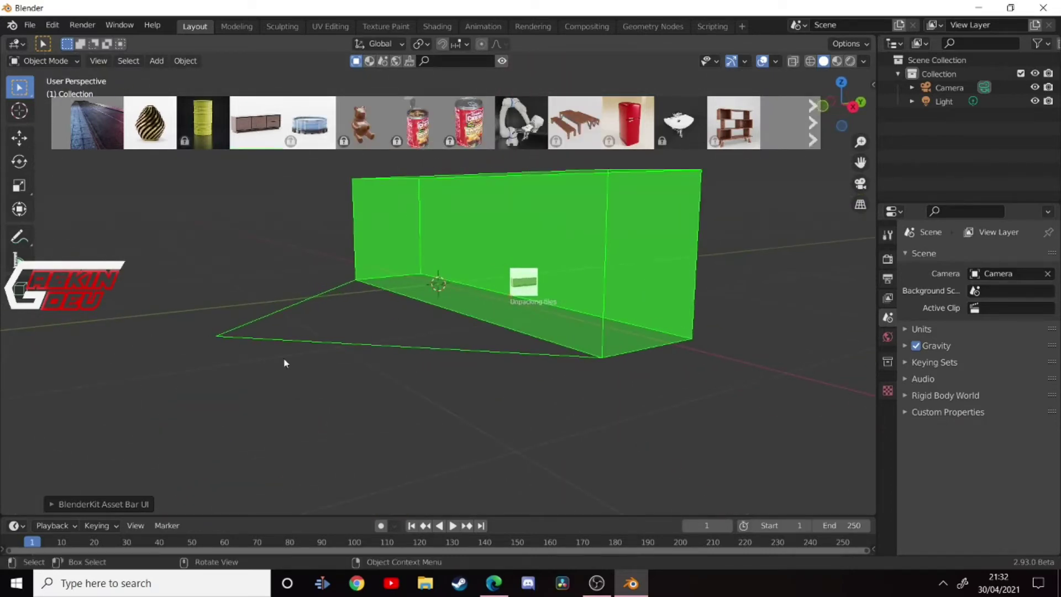
- Switch the viewport to rendered shading and examine the sideboard from different angles and distances
{"action": "left_click", "coordinate": [850, 61]}
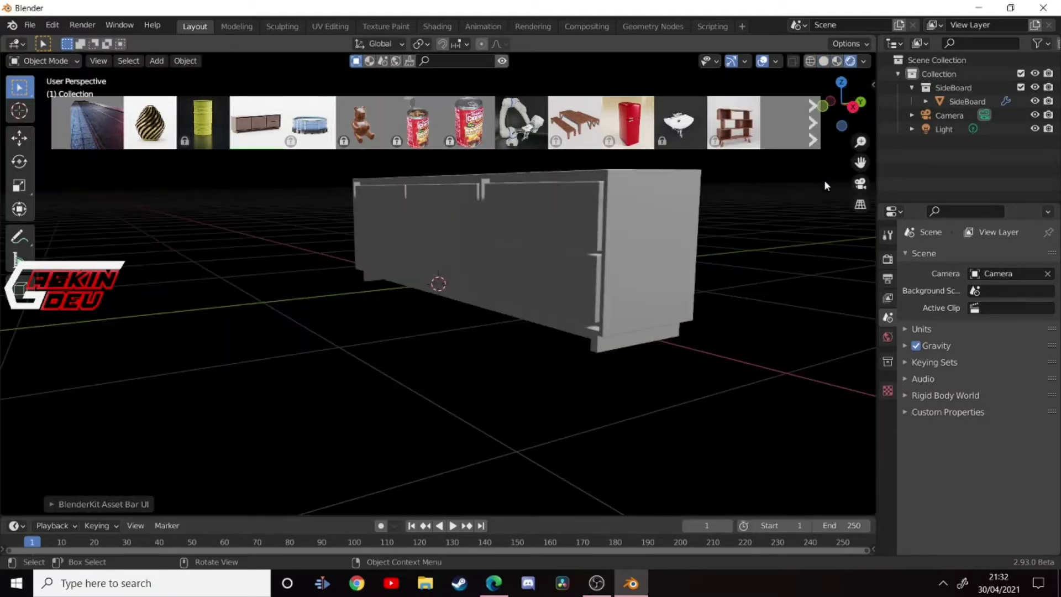
{"action": "scroll", "coordinate": [727, 254], "scroll_direction": "down", "scroll_amount": 4}
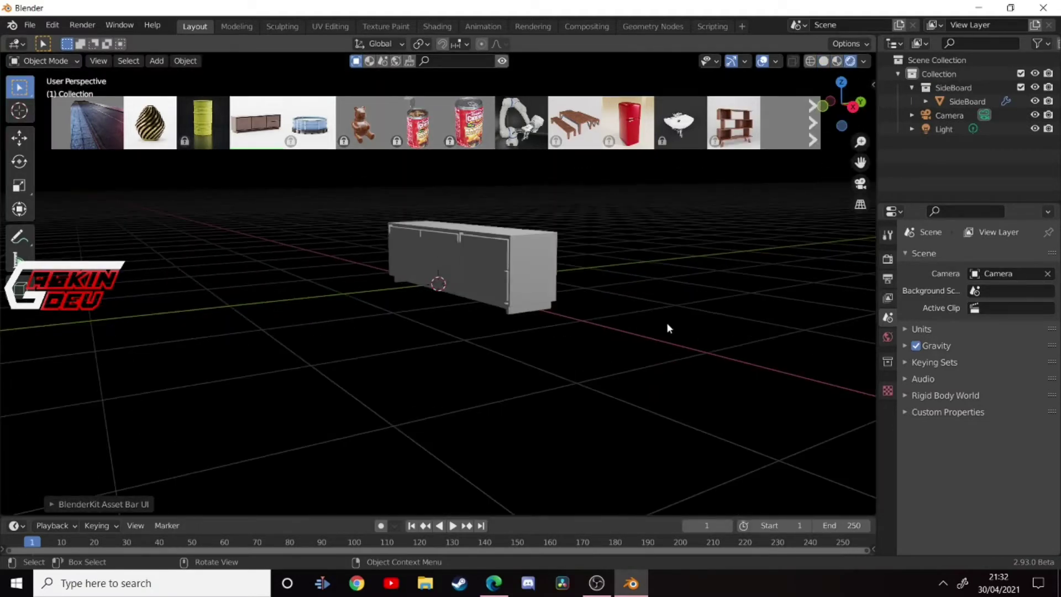
{"action": "scroll", "coordinate": [668, 323], "scroll_direction": "up", "scroll_amount": 6}
{"action": "scroll", "coordinate": [692, 307], "scroll_direction": "down", "scroll_amount": 4}
{"action": "middle_click_drag", "start_coordinate": [623, 351], "coordinate": [611, 363]}
{"action": "scroll", "coordinate": [611, 363], "scroll_direction": "down", "scroll_amount": 2}
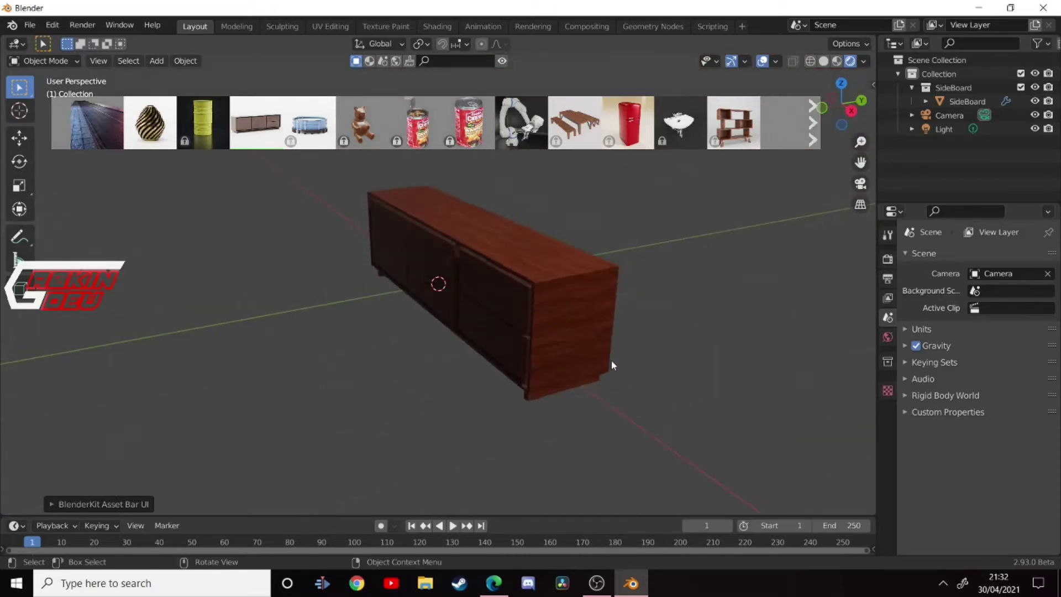
{"action": "scroll", "coordinate": [608, 361], "scroll_direction": "up", "scroll_amount": 1}
{"action": "scroll", "coordinate": [575, 339], "scroll_direction": "down", "scroll_amount": 1}
{"action": "scroll", "coordinate": [541, 353], "scroll_direction": "up", "scroll_amount": 3}
{"action": "scroll", "coordinate": [594, 292], "scroll_direction": "down", "scroll_amount": 5}
{"action": "middle_click_drag", "start_coordinate": [596, 293], "coordinate": [591, 302]}
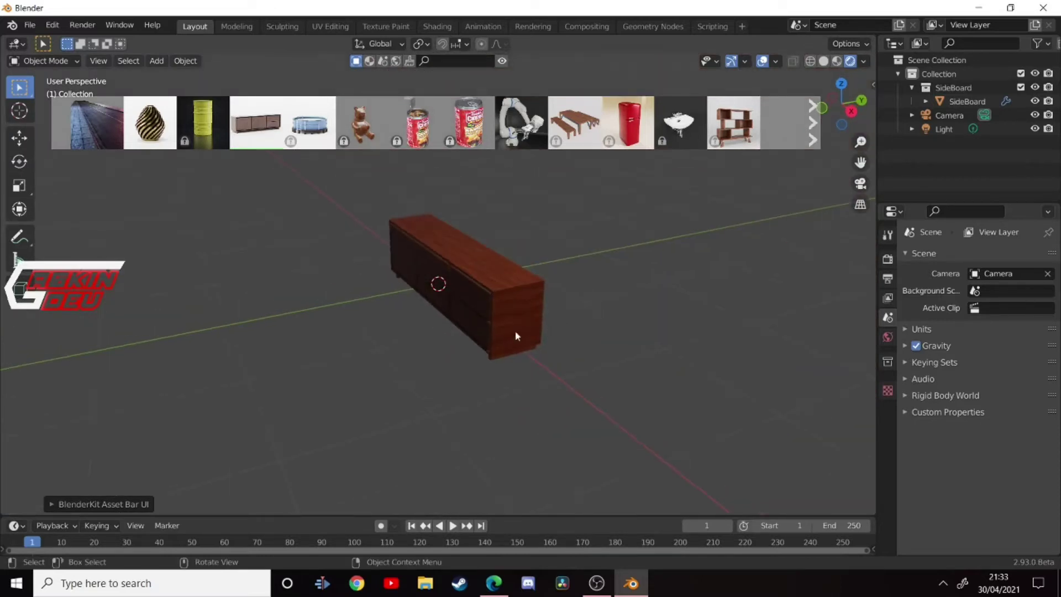
{"action": "middle_click_drag", "start_coordinate": [544, 326], "coordinate": [552, 336]}
{"action": "scroll", "coordinate": [552, 336], "scroll_direction": "up", "scroll_amount": 1}
{"action": "scroll", "coordinate": [729, 269], "scroll_direction": "down", "scroll_amount": 5}
- Search the BlenderKit models for "rtx" and place the Gigabyte Aurus RTX graphics card on the sideboard
{"action": "middle_click_drag", "start_coordinate": [666, 277], "coordinate": [467, 233]}
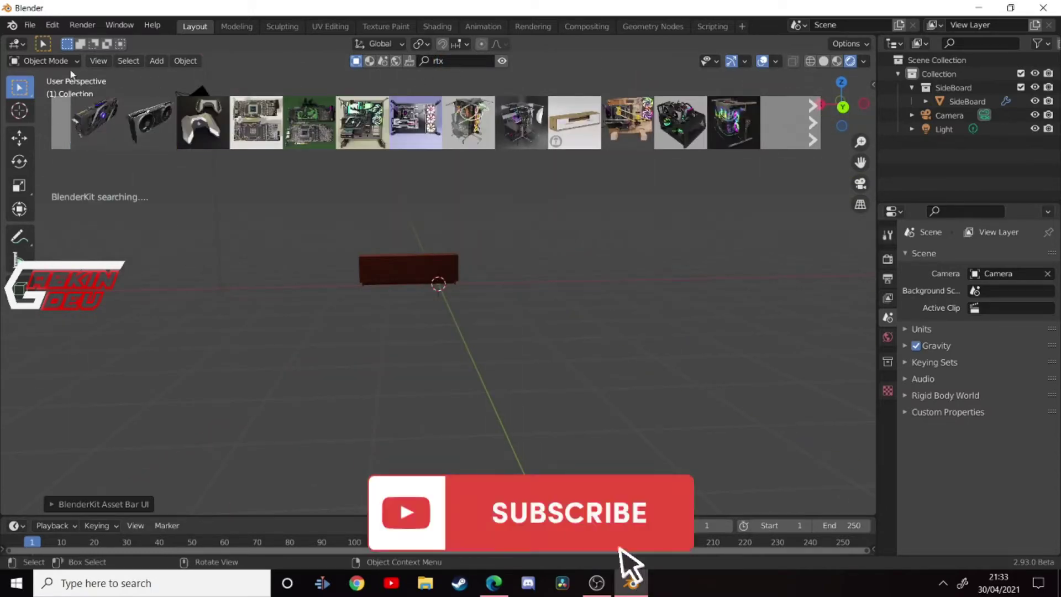
{"action": "mouse_move", "coordinate": [108, 128]}
{"action": "left_mouse_down"}
{"action": "mouse_move", "coordinate": [546, 273]}
{"action": "mouse_move", "coordinate": [438, 270]}
{"action": "mouse_move", "coordinate": [520, 406]}
{"action": "mouse_move", "coordinate": [524, 338]}
{"action": "mouse_move", "coordinate": [410, 271]}
{"action": "left_mouse_up"}
{"action": "scroll", "coordinate": [410, 271], "scroll_direction": "up", "scroll_amount": 8}
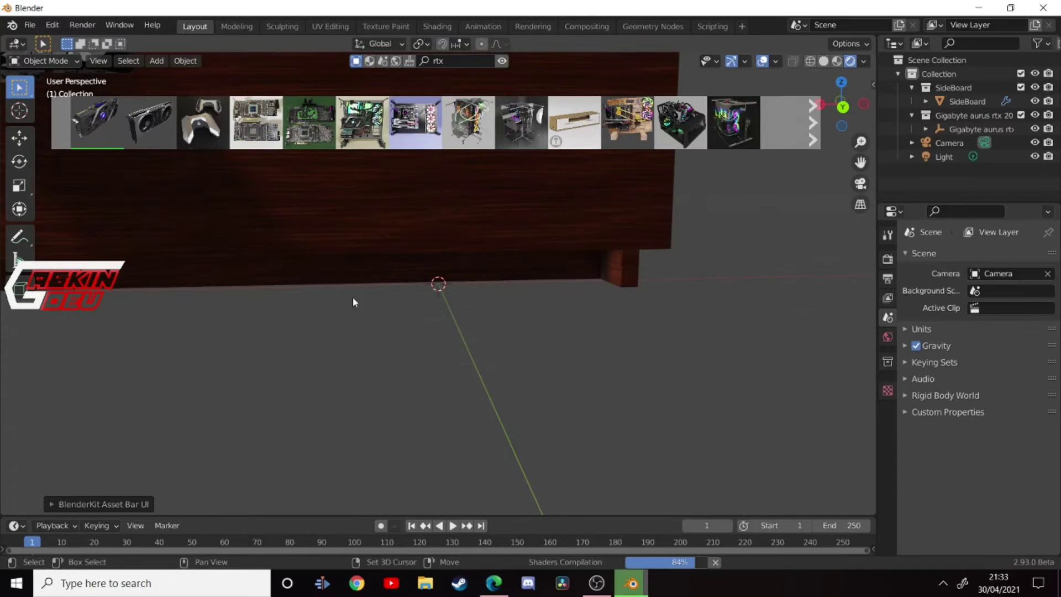
{"action": "middle_click_drag", "start_coordinate": [292, 265], "coordinate": [398, 293]}
{"action": "scroll", "coordinate": [394, 299], "scroll_direction": "up", "scroll_amount": 4}
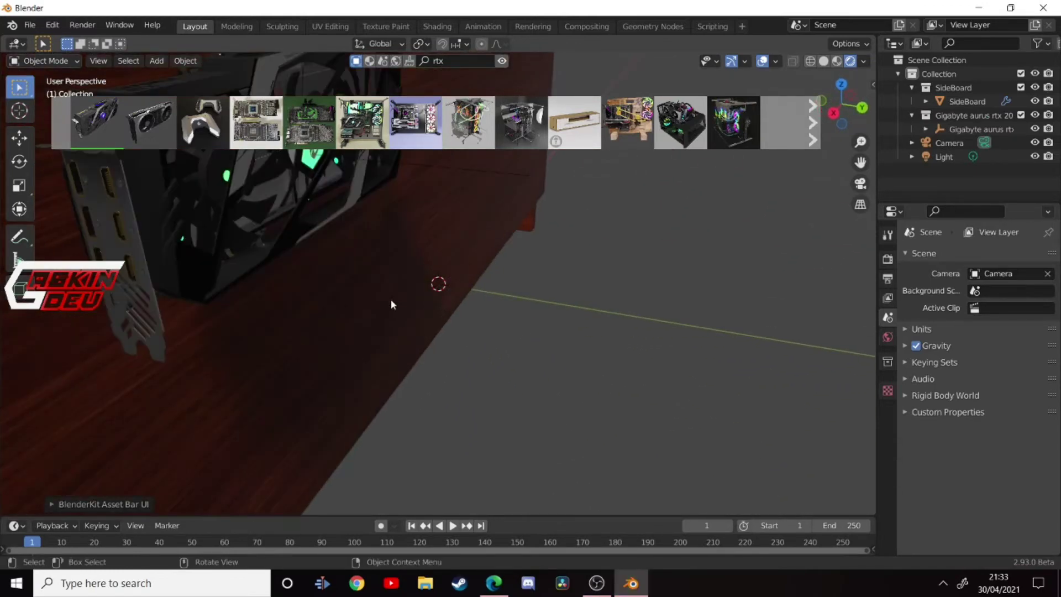
{"action": "scroll", "coordinate": [378, 308], "scroll_direction": "up", "scroll_amount": 2}
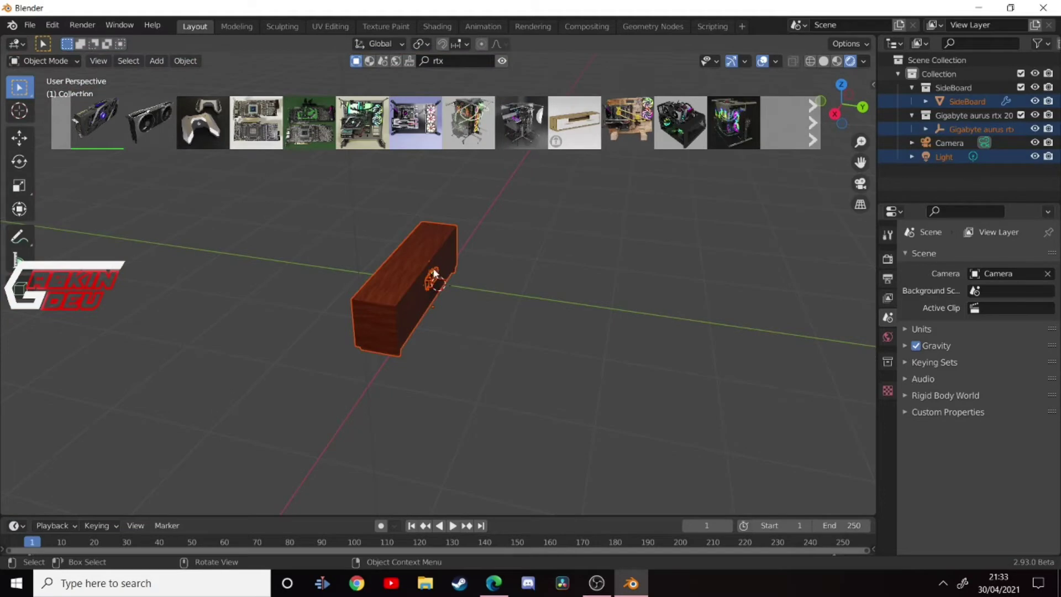
- Delete the sideboard, graphics card and light, and add a plane mesh with the BlenderKit material library showing
{"action": "key", "text": "Delete"}
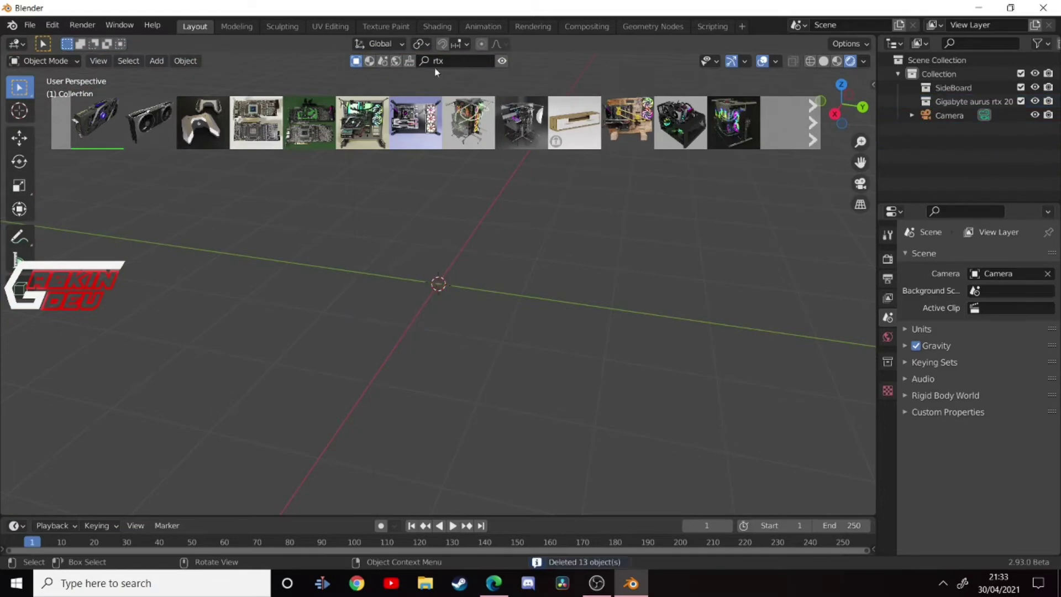
{"action": "left_click", "coordinate": [369, 61]}
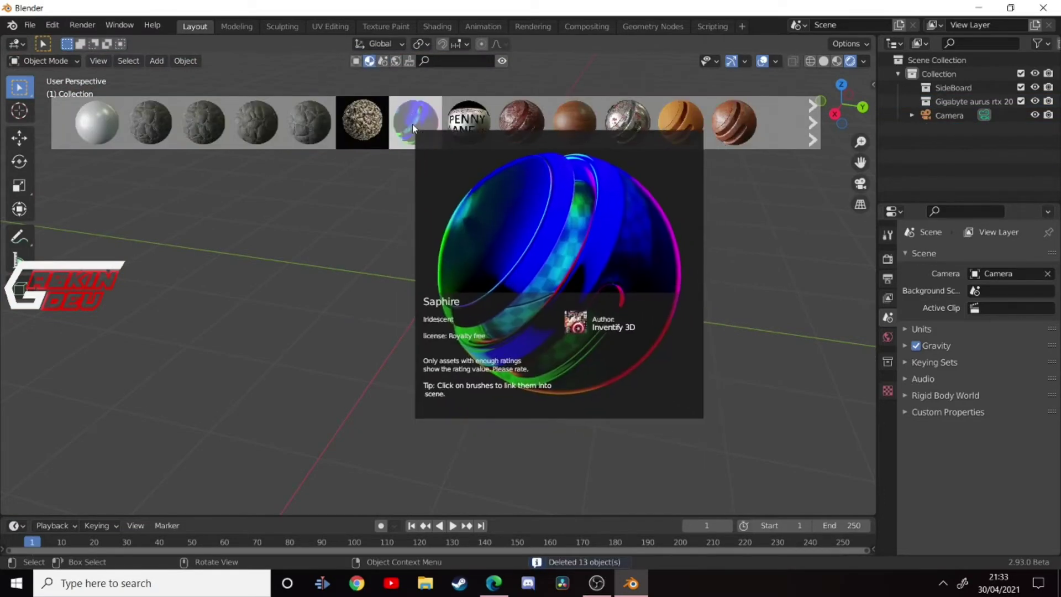
{"action": "key", "text": "shift+a"}
{"action": "mouse_move", "coordinate": [380, 271]}
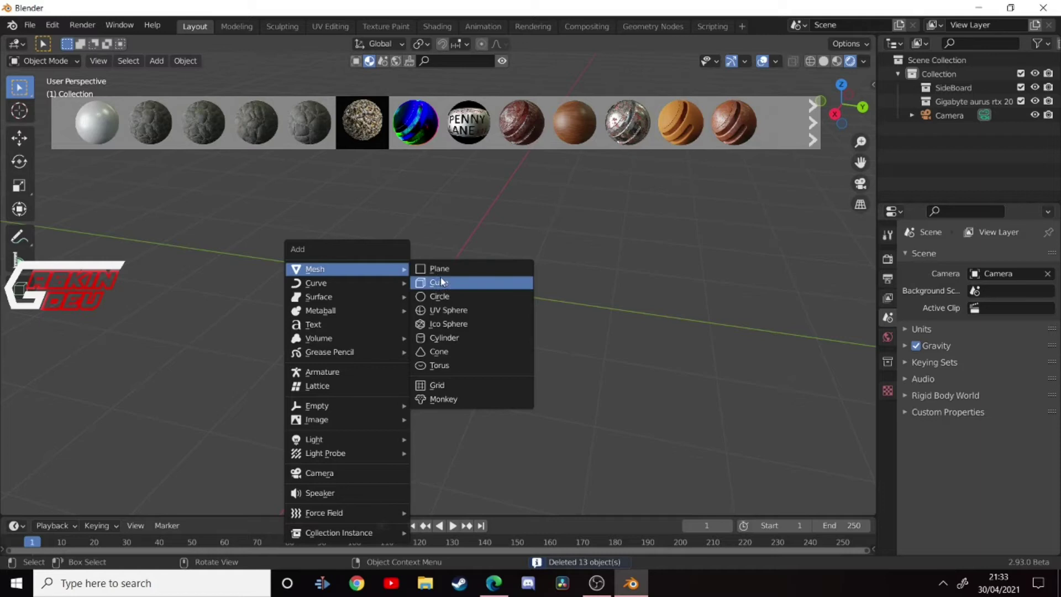
{"action": "left_click", "coordinate": [436, 268]}
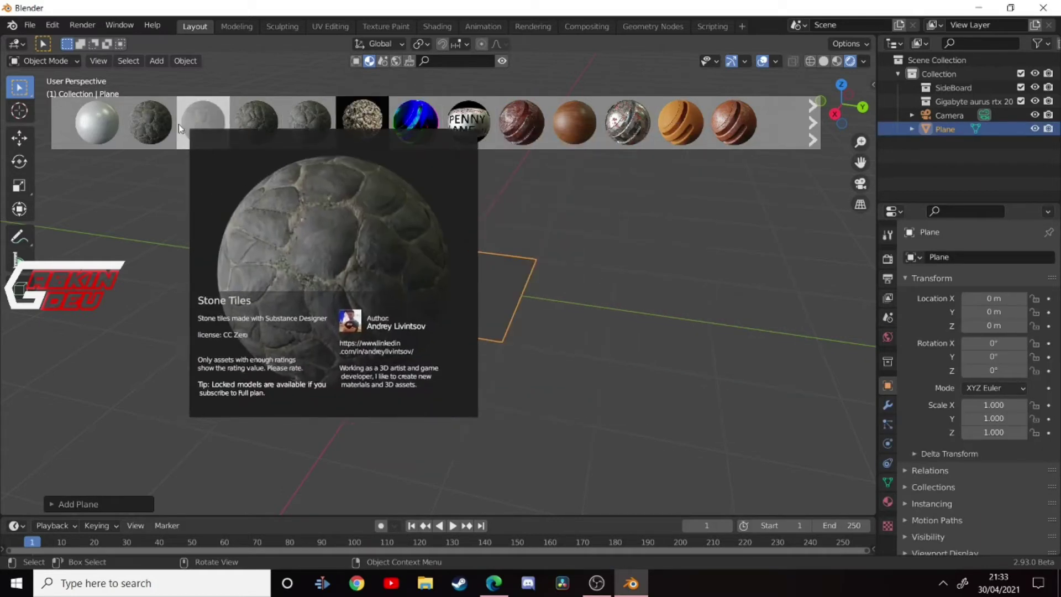
- Apply a grey stone tiles material from BlenderKit to the plane and inspect it in material preview shading
{"action": "left_click_drag", "start_coordinate": [158, 127], "coordinate": [440, 274]}
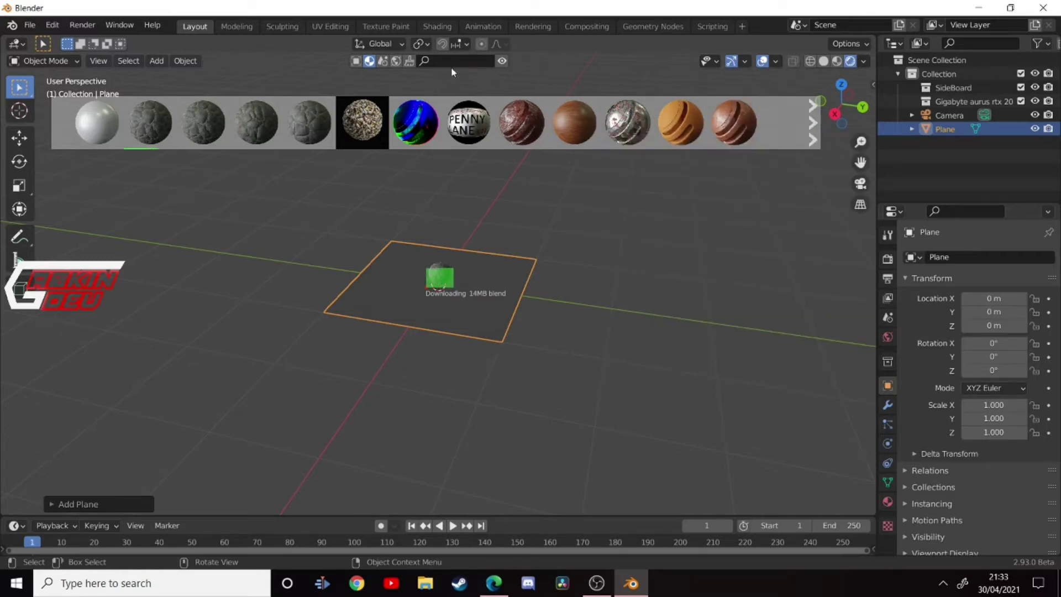
{"action": "scroll", "coordinate": [409, 277], "scroll_direction": "up", "scroll_amount": 6}
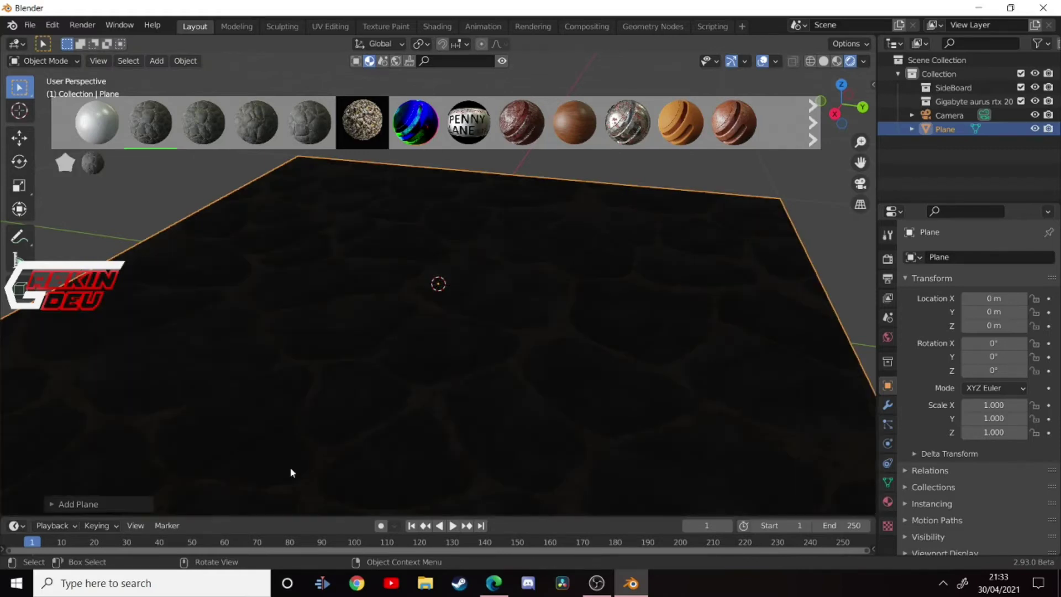
{"action": "scroll", "coordinate": [303, 464], "scroll_direction": "down", "scroll_amount": 5}
{"action": "middle_click_drag", "start_coordinate": [421, 401], "coordinate": [564, 407]}
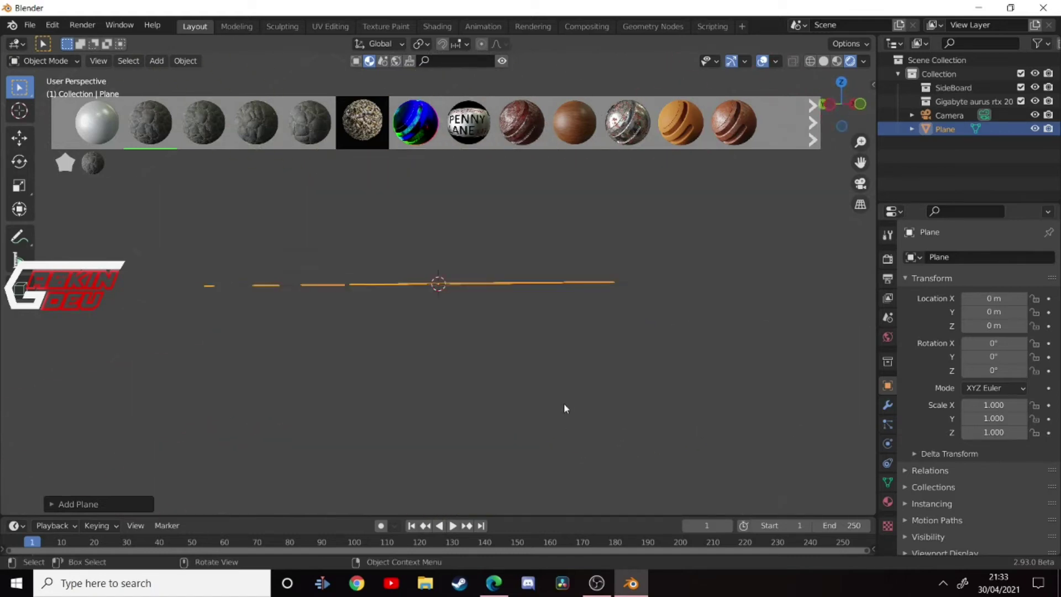
{"action": "left_click", "coordinate": [838, 62]}
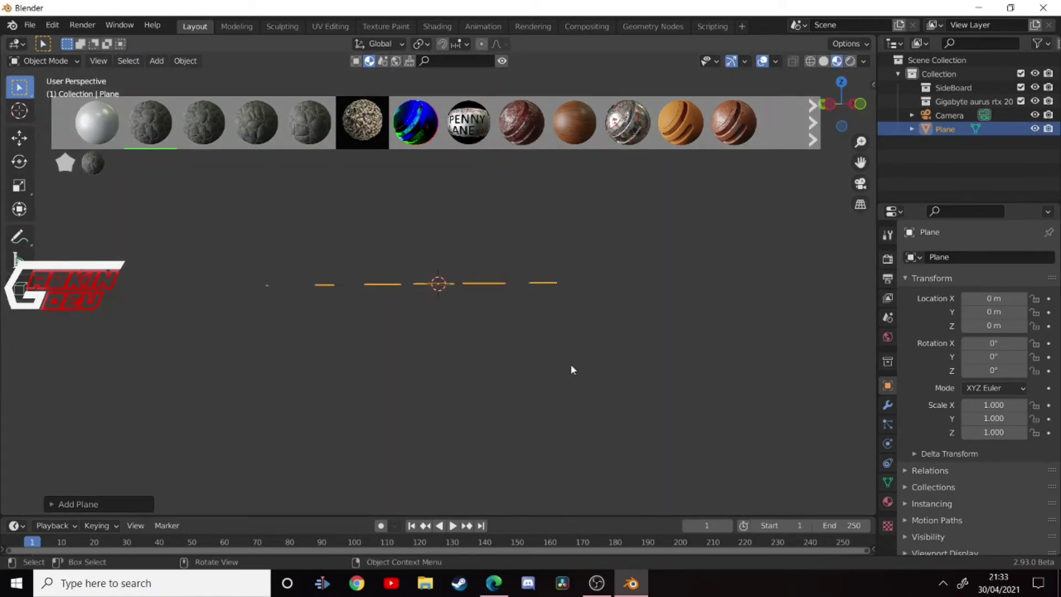
{"action": "scroll", "coordinate": [536, 488], "scroll_direction": "down", "scroll_amount": 5}
{"action": "scroll", "coordinate": [528, 539], "scroll_direction": "down", "scroll_amount": 1}
{"action": "scroll", "coordinate": [479, 332], "scroll_direction": "up", "scroll_amount": 6}
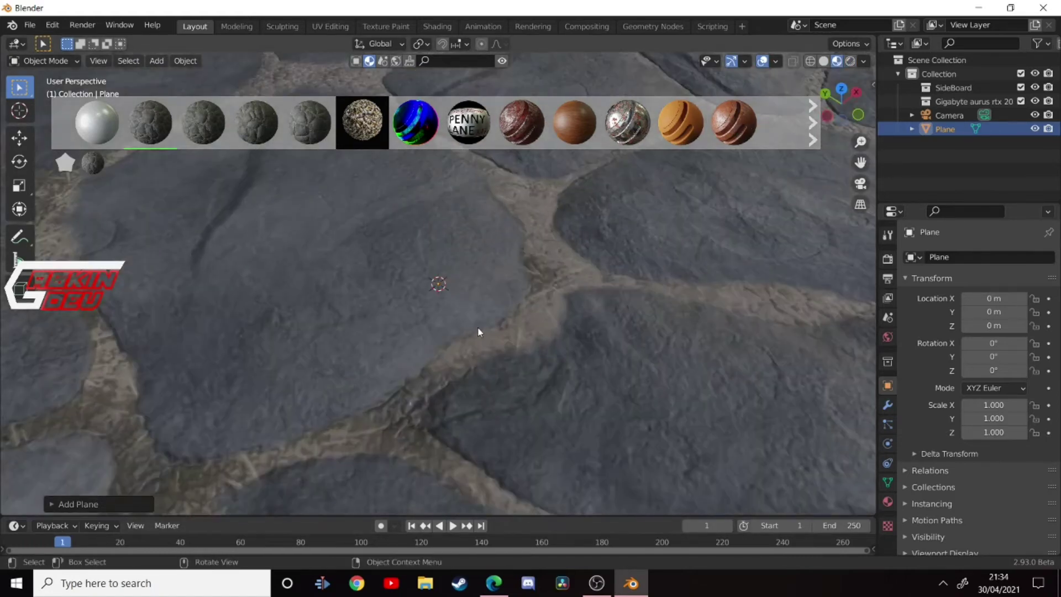
- Replace the plane's material with BlenderKit's iridescent Saphire material and inspect the surface
{"action": "left_click_drag", "start_coordinate": [416, 121], "coordinate": [423, 151]}
{"action": "scroll", "coordinate": [423, 150], "scroll_direction": "down", "scroll_amount": 12}
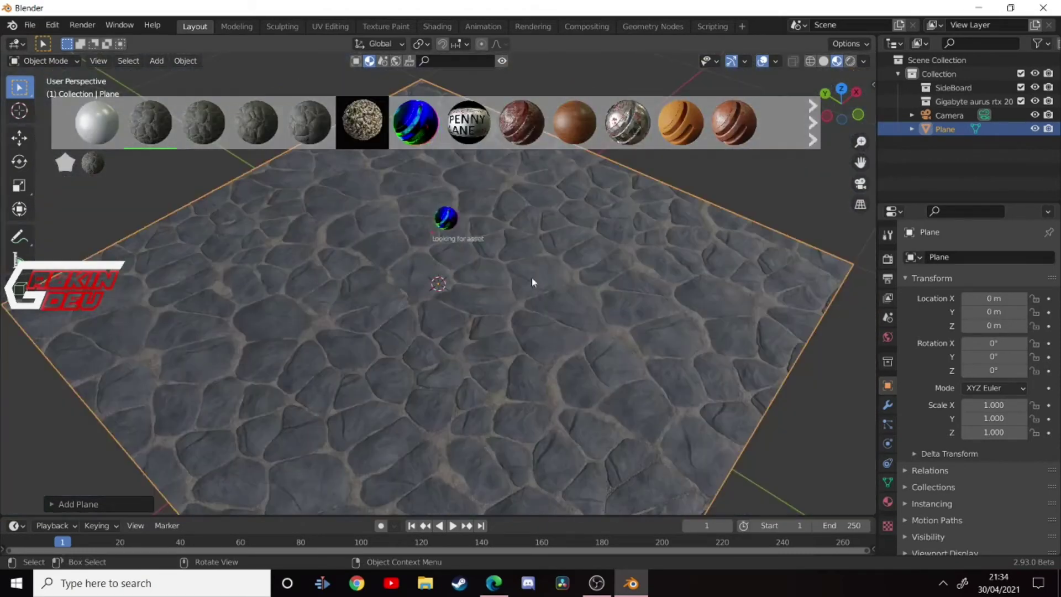
{"action": "scroll", "coordinate": [484, 333], "scroll_direction": "up", "scroll_amount": 2}
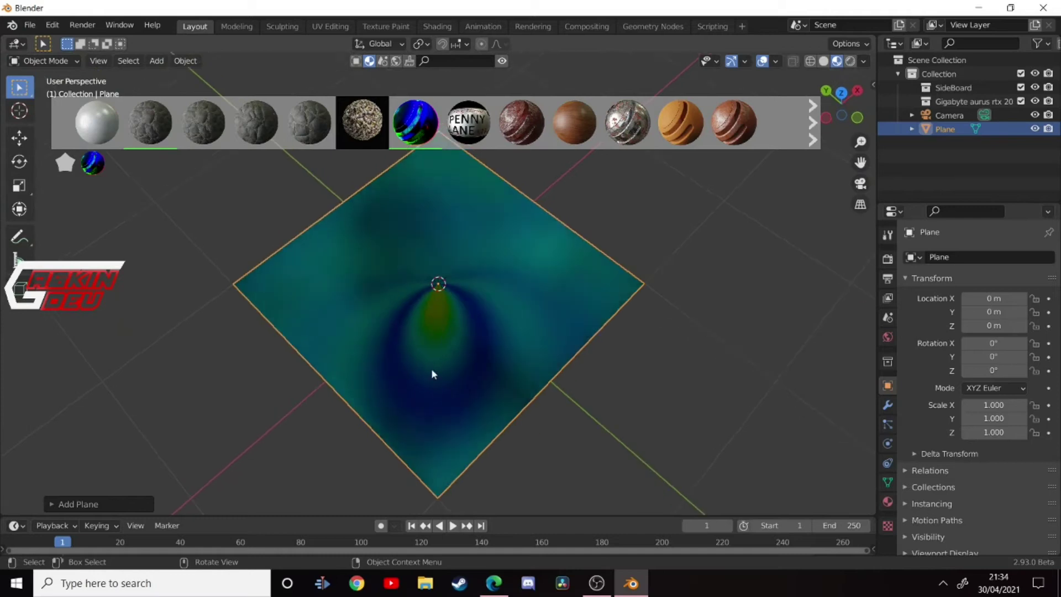
{"action": "scroll", "coordinate": [447, 332], "scroll_direction": "up", "scroll_amount": 2}
{"action": "scroll", "coordinate": [470, 304], "scroll_direction": "down", "scroll_amount": 3}
{"action": "middle_click_drag", "start_coordinate": [486, 323], "coordinate": [575, 214]}
- Assign BlenderKit's Wood026 material to the plane
{"action": "mouse_move", "coordinate": [566, 124]}
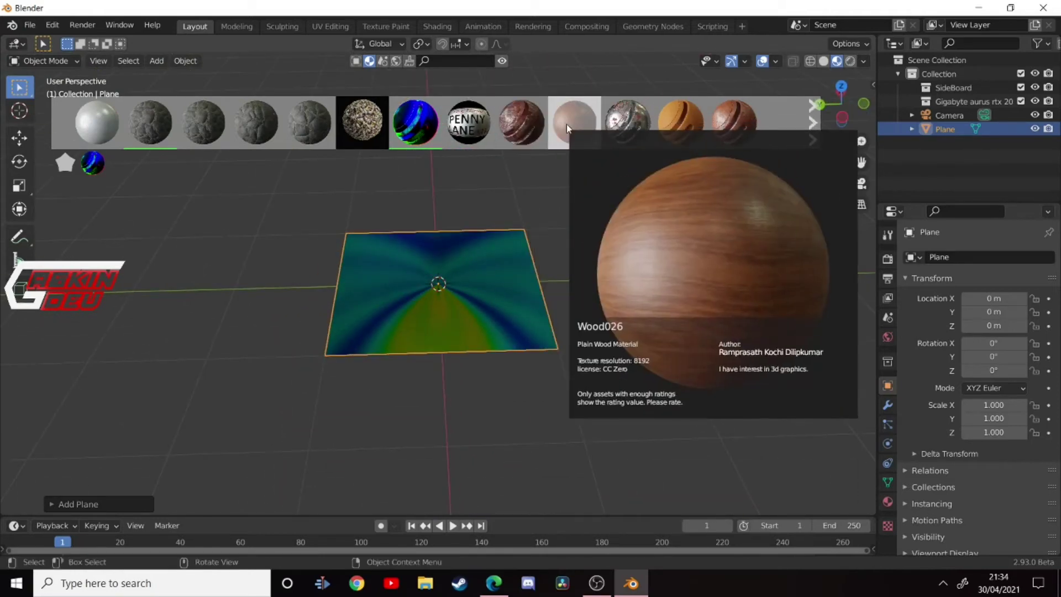
{"action": "left_click_drag", "start_coordinate": [575, 130], "coordinate": [427, 273]}
{"action": "scroll", "coordinate": [495, 436], "scroll_direction": "up", "scroll_amount": 4}
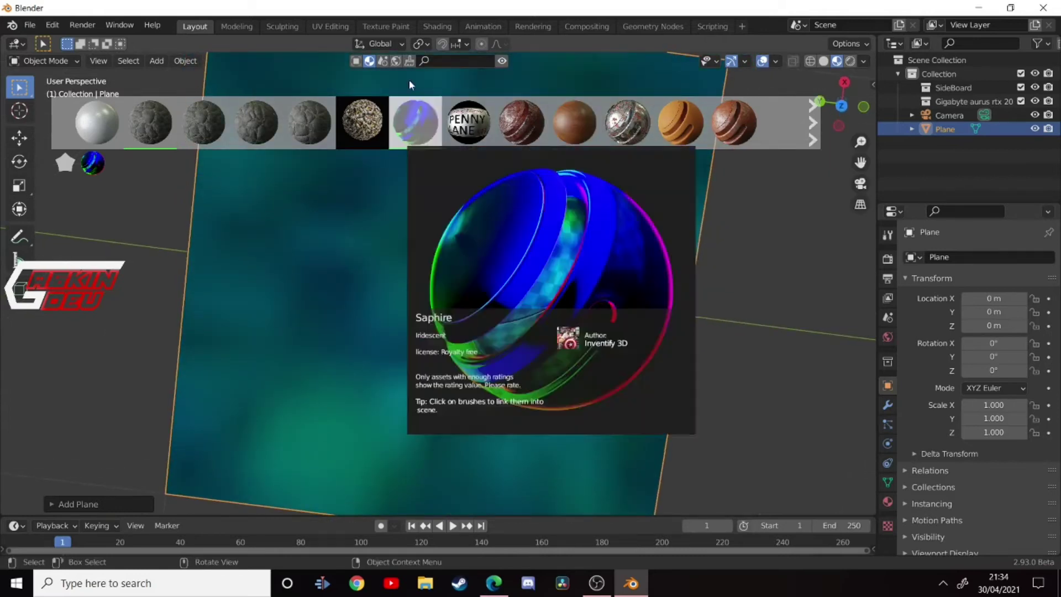
- Load BlenderKit's Old Apartments Walkway HDR environment at 1024 resolution, with the viewport in rendered shading
{"action": "left_click", "coordinate": [397, 61]}
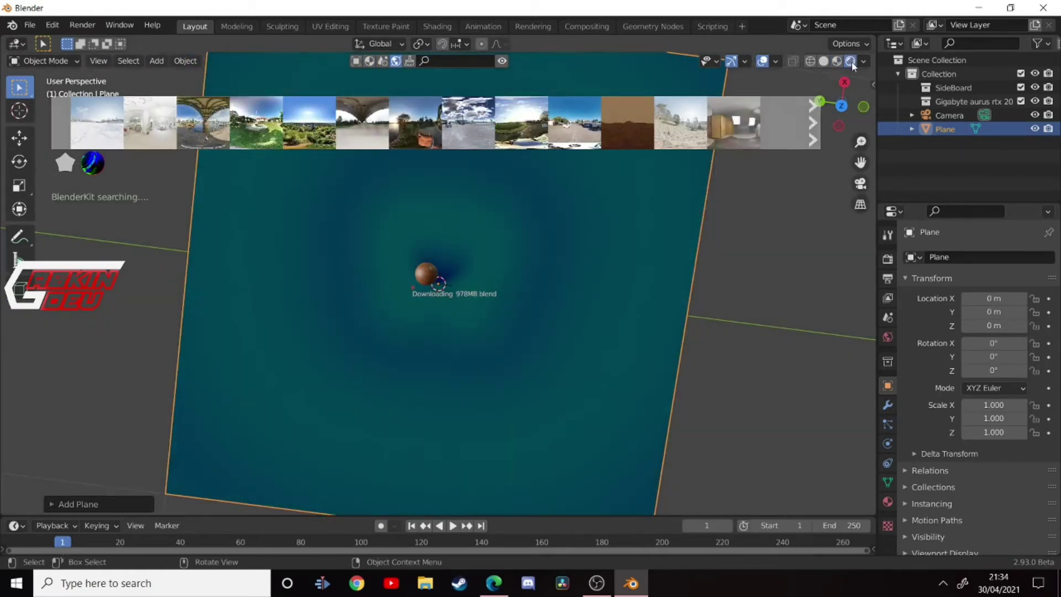
{"action": "mouse_move", "coordinate": [652, 142]}
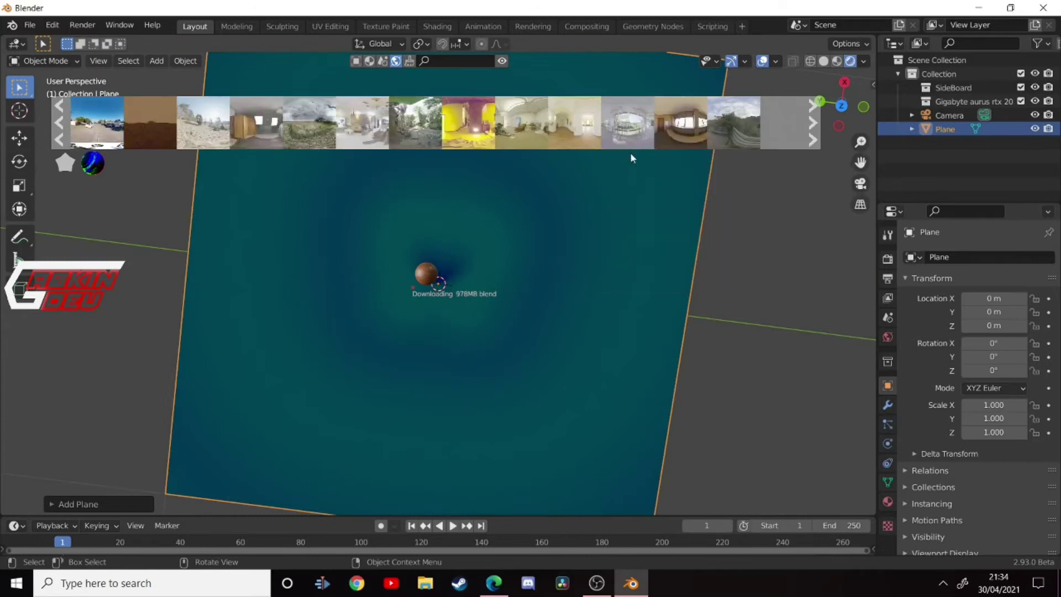
{"action": "scroll", "coordinate": [630, 154], "scroll_direction": "down", "scroll_amount": 5}
{"action": "scroll", "coordinate": [580, 132], "scroll_direction": "down", "scroll_amount": 4}
{"action": "scroll", "coordinate": [573, 130], "scroll_direction": "down", "scroll_amount": 5}
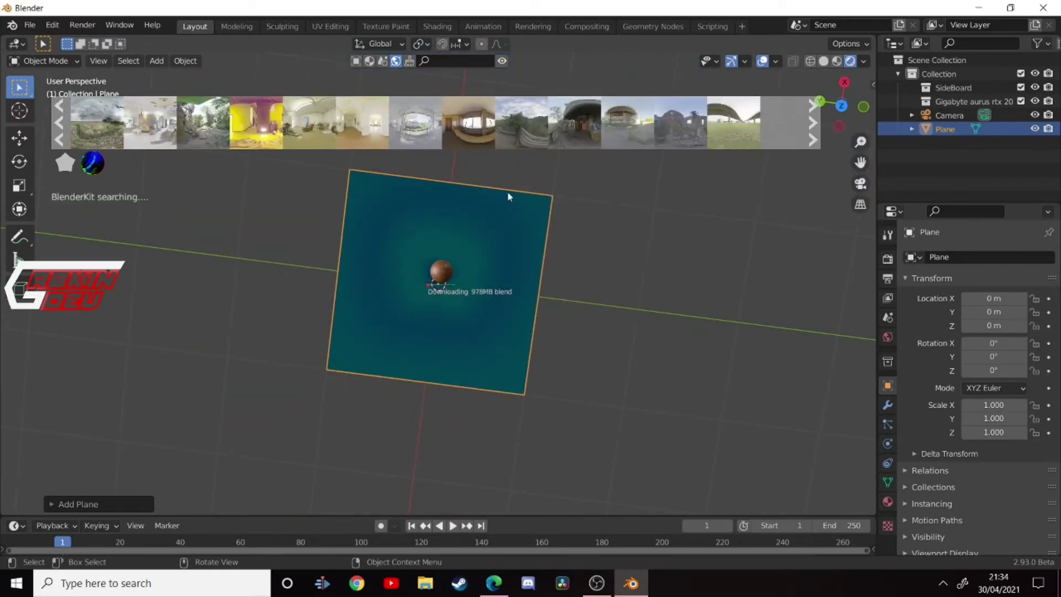
{"action": "left_click", "coordinate": [413, 126]}
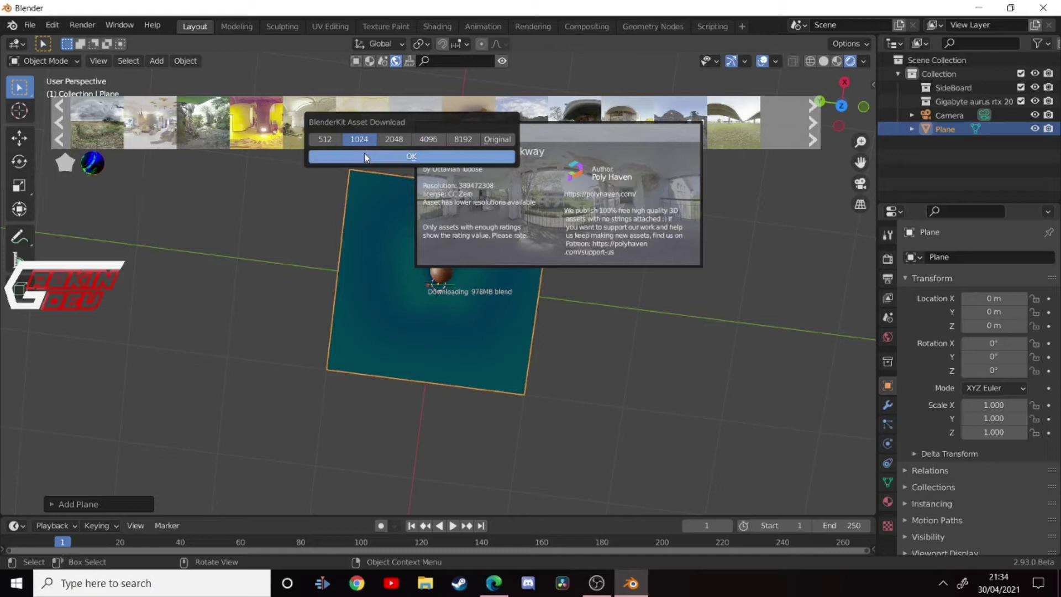
{"action": "left_click", "coordinate": [412, 157]}
{"action": "scroll", "coordinate": [398, 309], "scroll_direction": "down", "scroll_amount": 5}
{"action": "scroll", "coordinate": [405, 323], "scroll_direction": "up", "scroll_amount": 10}
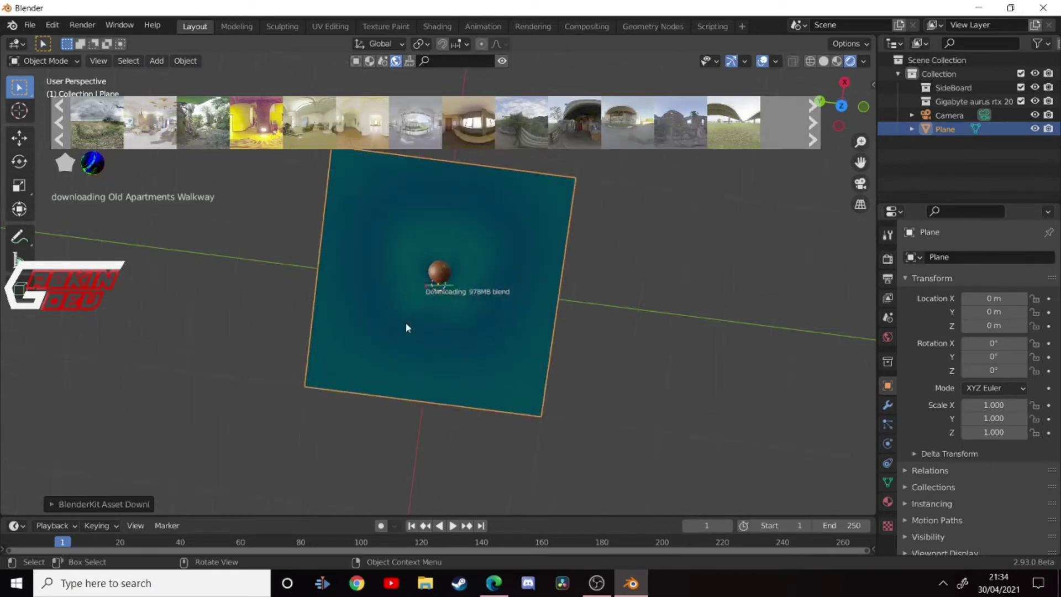
- Examine the HDR walkway backdrop around the plane from low viewing angles and at several distances
{"action": "scroll", "coordinate": [410, 296], "scroll_direction": "down", "scroll_amount": 5}
{"action": "middle_click_drag", "start_coordinate": [512, 339], "coordinate": [296, 303]}
{"action": "scroll", "coordinate": [420, 279], "scroll_direction": "down", "scroll_amount": 5}
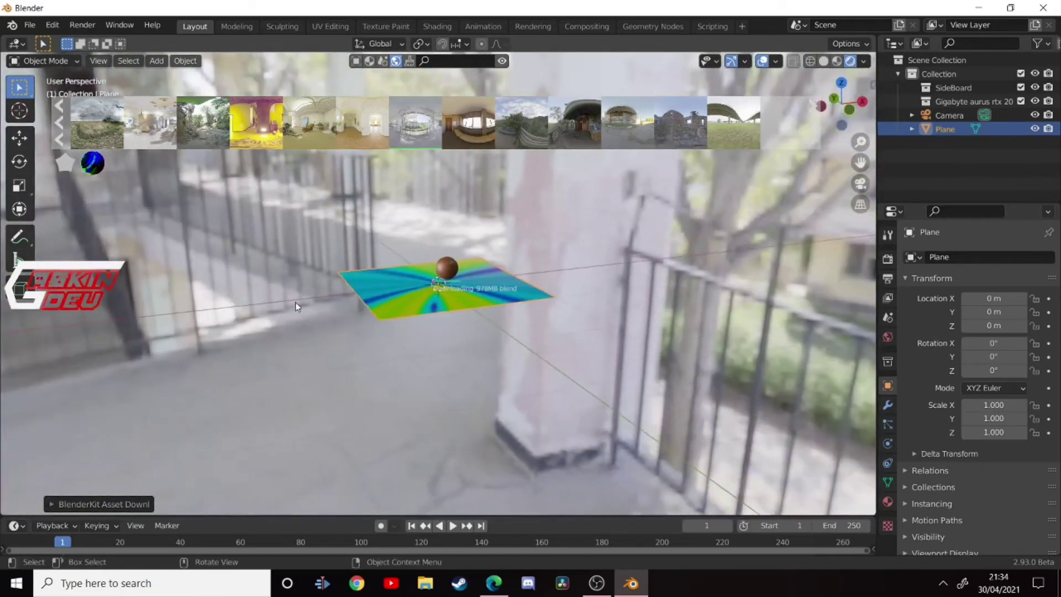
{"action": "scroll", "coordinate": [473, 291], "scroll_direction": "up", "scroll_amount": 6}
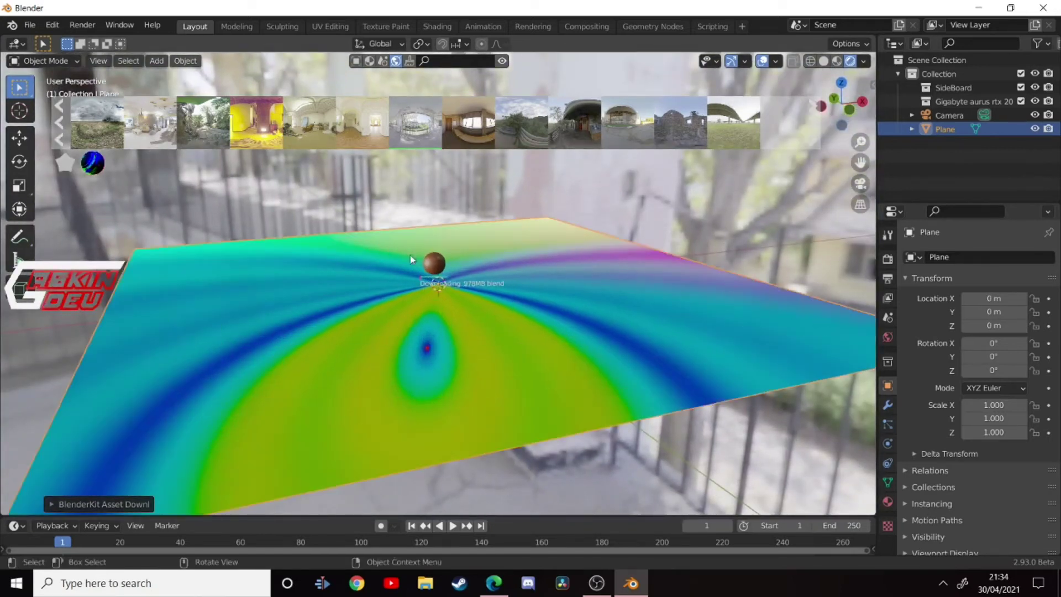
{"action": "scroll", "coordinate": [417, 273], "scroll_direction": "up", "scroll_amount": 4}
{"action": "middle_click_drag", "start_coordinate": [414, 303], "coordinate": [374, 263]}
{"action": "scroll", "coordinate": [422, 306], "scroll_direction": "down", "scroll_amount": 8}
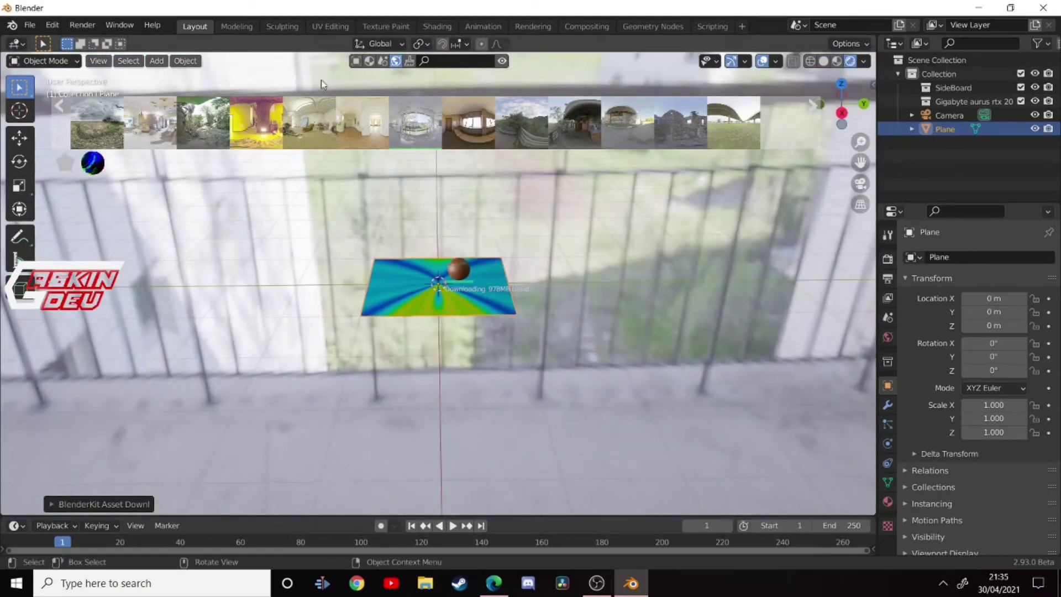
{"action": "scroll", "coordinate": [373, 308], "scroll_direction": "up", "scroll_amount": 6}
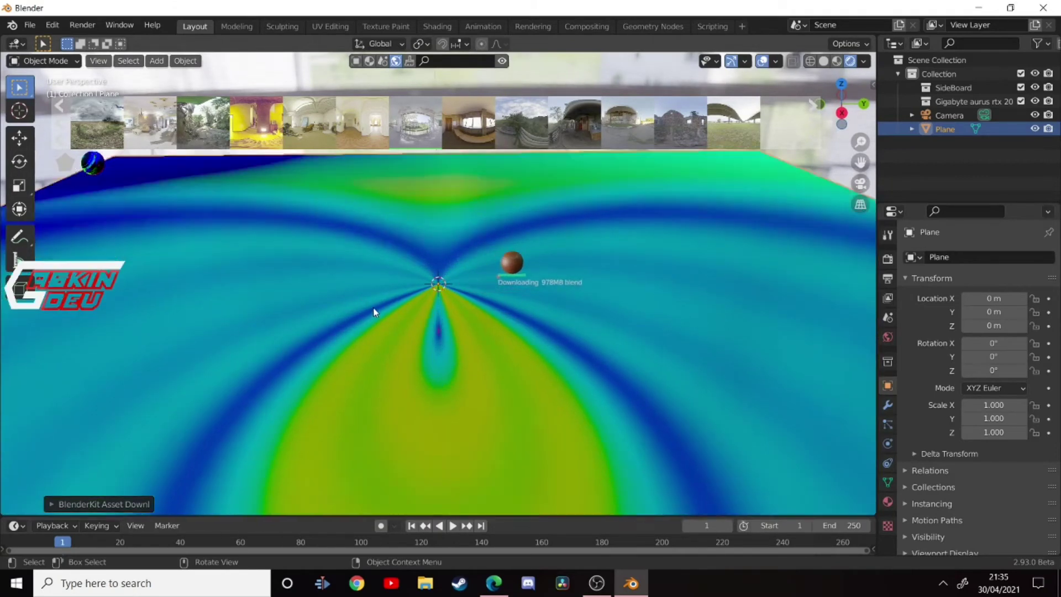
{"action": "scroll", "coordinate": [465, 263], "scroll_direction": "up", "scroll_amount": 3}
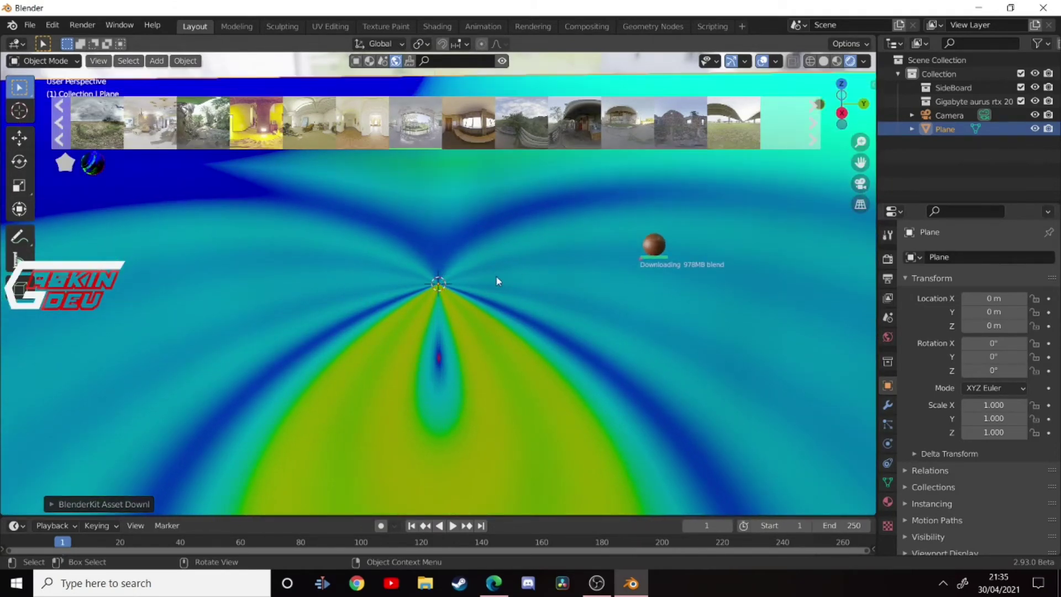
{"action": "scroll", "coordinate": [438, 282], "scroll_direction": "down", "scroll_amount": 2}
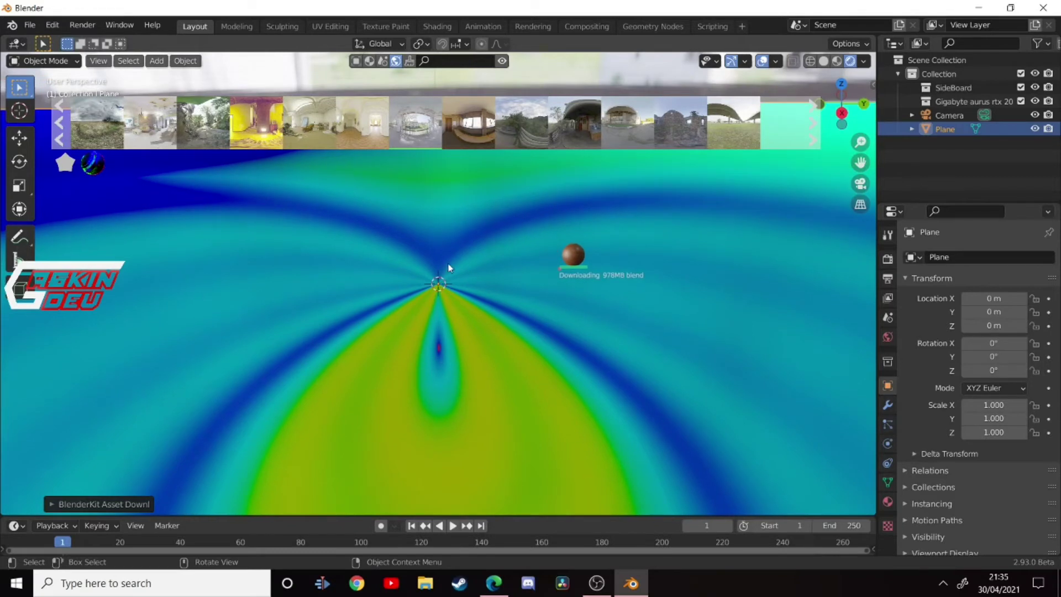
{"action": "scroll", "coordinate": [448, 276], "scroll_direction": "down", "scroll_amount": 6}
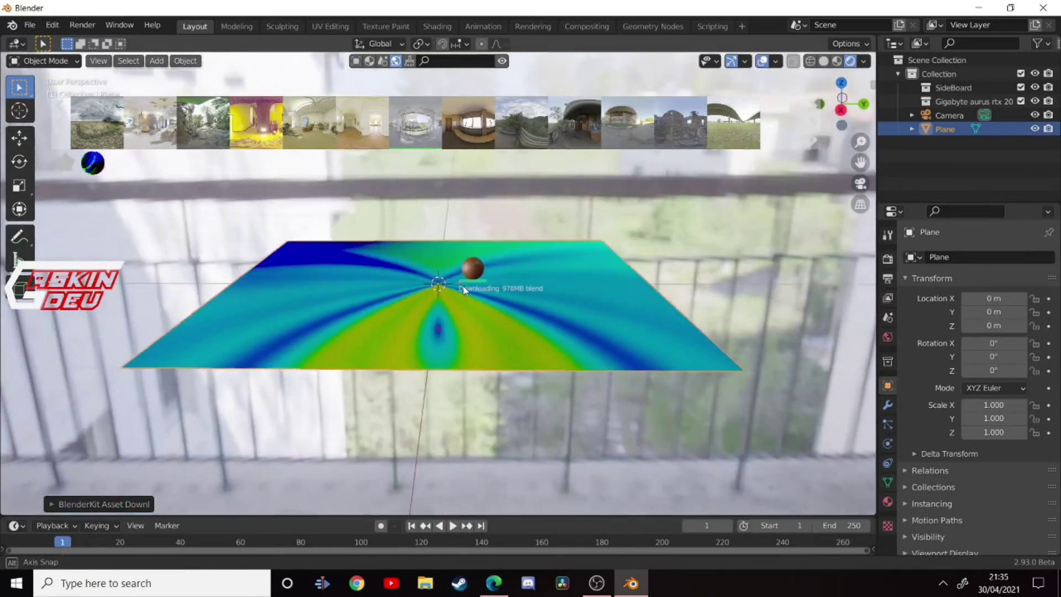
- Inspect how the HDR lighting colours the iridescent plane, viewing it up close, from above and at oblique angles
{"action": "middle_click_drag", "start_coordinate": [465, 291], "coordinate": [295, 352]}
{"action": "scroll", "coordinate": [465, 286], "scroll_direction": "up", "scroll_amount": 3}
{"action": "scroll", "coordinate": [392, 287], "scroll_direction": "up", "scroll_amount": 8}
{"action": "middle_click_drag", "start_coordinate": [393, 286], "coordinate": [335, 425]}
{"action": "scroll", "coordinate": [403, 356], "scroll_direction": "up", "scroll_amount": 6}
{"action": "scroll", "coordinate": [399, 353], "scroll_direction": "up", "scroll_amount": 3}
{"action": "scroll", "coordinate": [382, 336], "scroll_direction": "up", "scroll_amount": 3}
{"action": "scroll", "coordinate": [380, 335], "scroll_direction": "down", "scroll_amount": 3}
{"action": "scroll", "coordinate": [390, 369], "scroll_direction": "down", "scroll_amount": 4}
{"action": "scroll", "coordinate": [391, 369], "scroll_direction": "up", "scroll_amount": 4}
{"action": "middle_click_drag", "start_coordinate": [427, 427], "coordinate": [387, 434]}
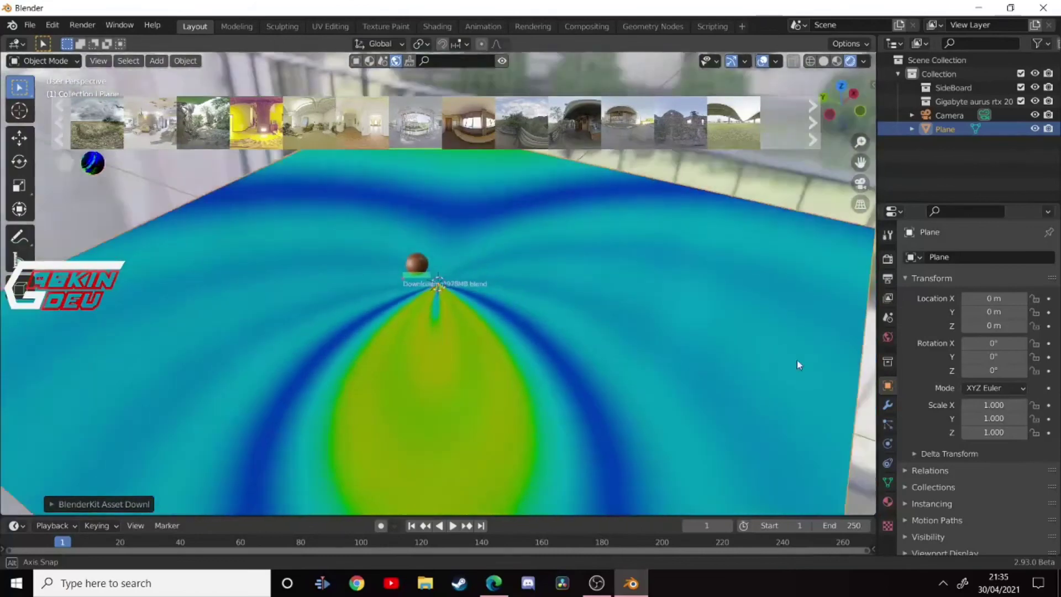
{"action": "middle_click_drag", "start_coordinate": [797, 360], "coordinate": [533, 408]}
{"action": "scroll", "coordinate": [693, 353], "scroll_direction": "down", "scroll_amount": 4}
{"action": "scroll", "coordinate": [692, 353], "scroll_direction": "up", "scroll_amount": 5}
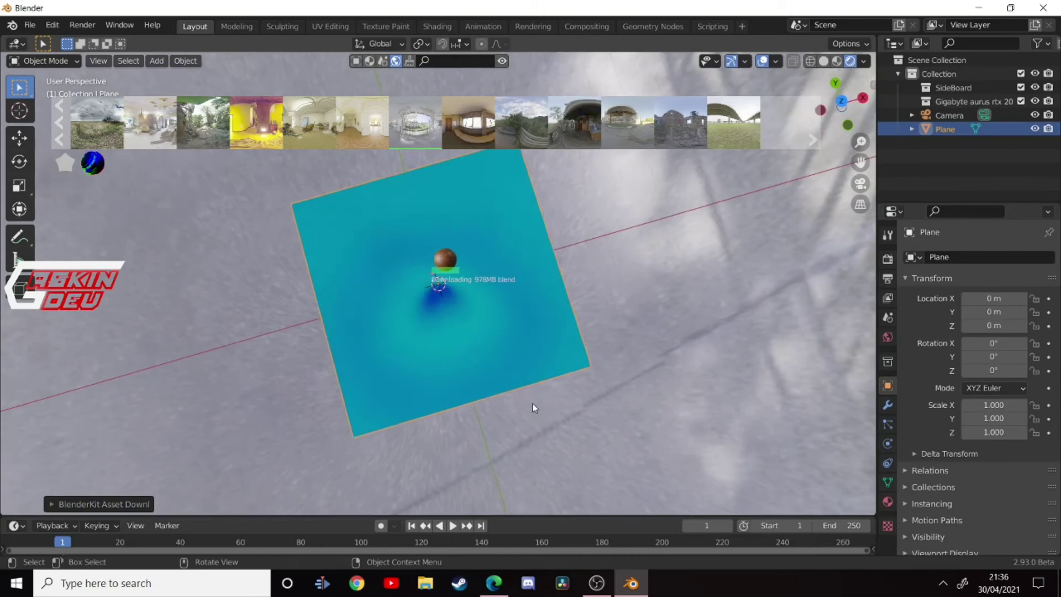
{"action": "scroll", "coordinate": [532, 406], "scroll_direction": "up", "scroll_amount": 8}
{"action": "middle_click_drag", "start_coordinate": [523, 371], "coordinate": [501, 272]}
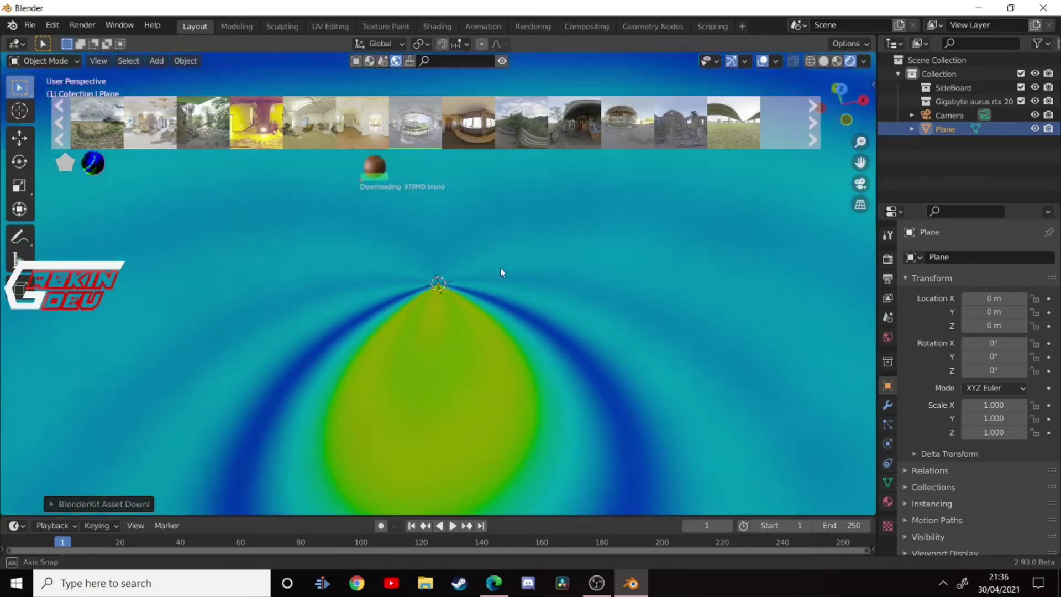
{"action": "scroll", "coordinate": [504, 349], "scroll_direction": "down", "scroll_amount": 8}
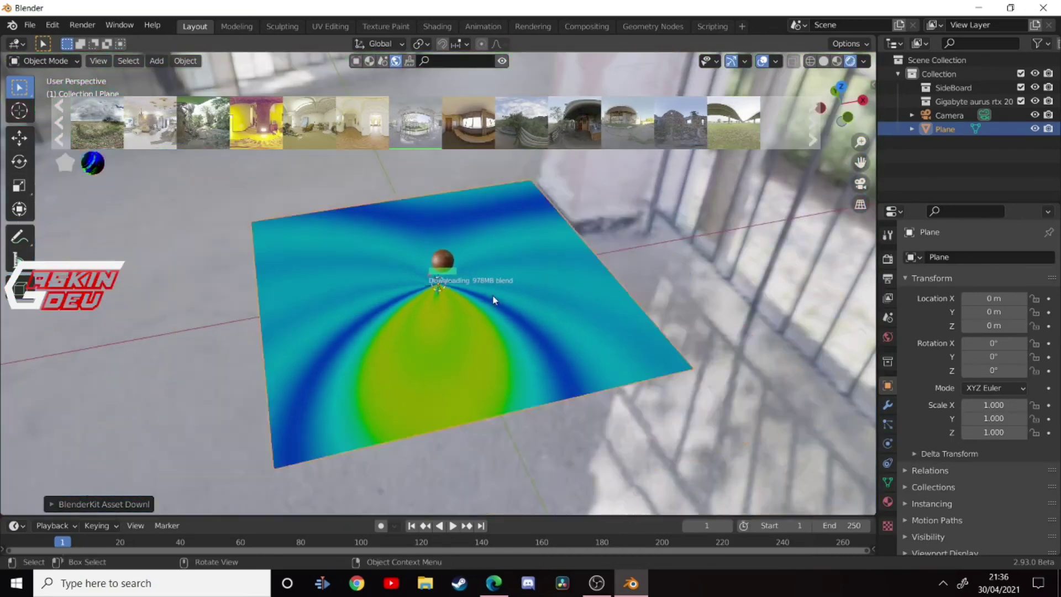
{"action": "scroll", "coordinate": [492, 293], "scroll_direction": "up", "scroll_amount": 4}
{"action": "scroll", "coordinate": [542, 250], "scroll_direction": "down", "scroll_amount": 3}
{"action": "scroll", "coordinate": [517, 272], "scroll_direction": "up", "scroll_amount": 5}
{"action": "middle_click_drag", "start_coordinate": [505, 285], "coordinate": [570, 413]}
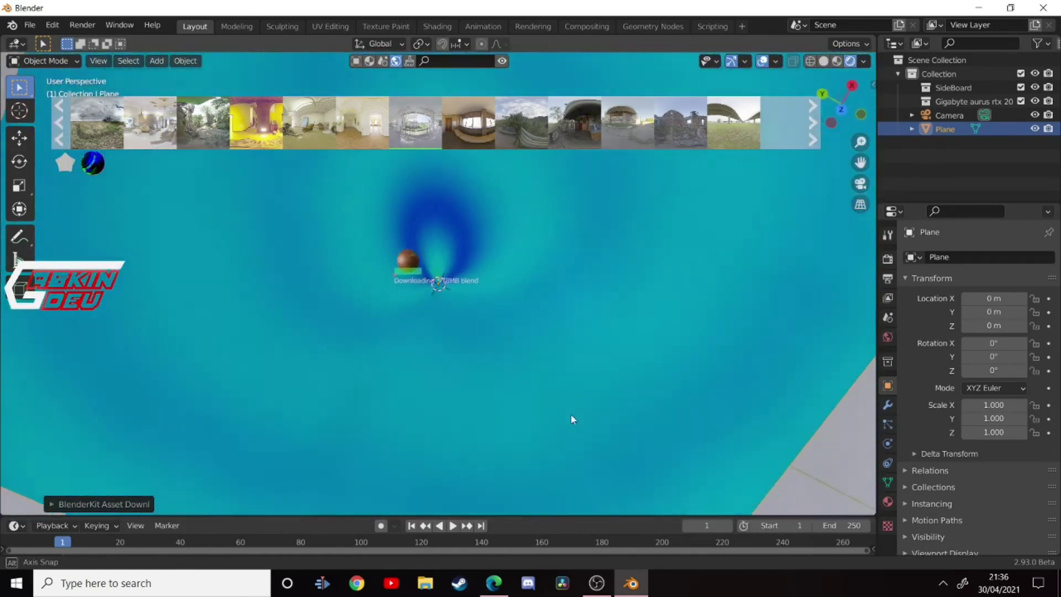